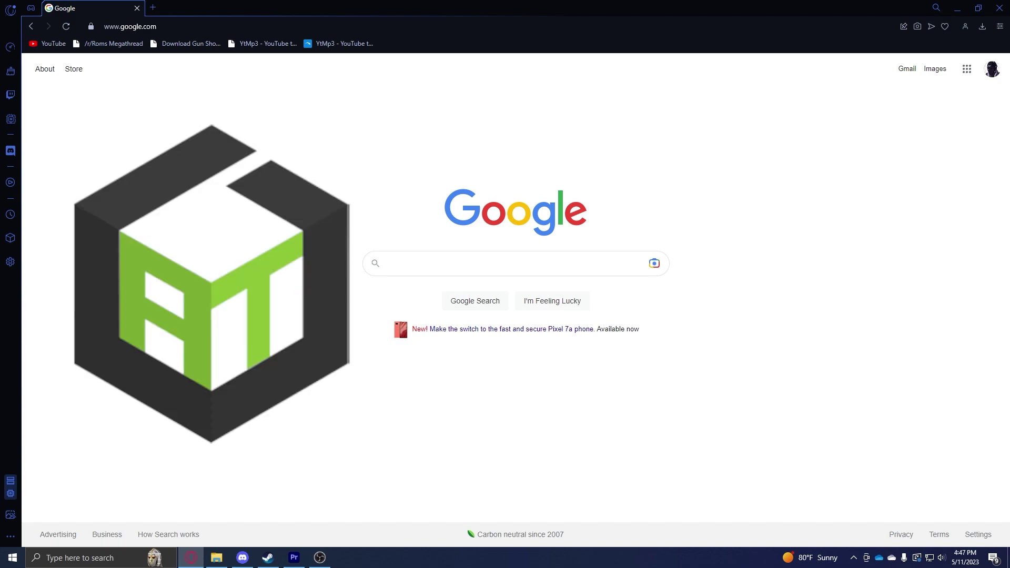
Download the recommended ATLauncher-setup-1.1.0.0.exe installer from atlauncher.com's downloads page into Downloads
click(408, 265)
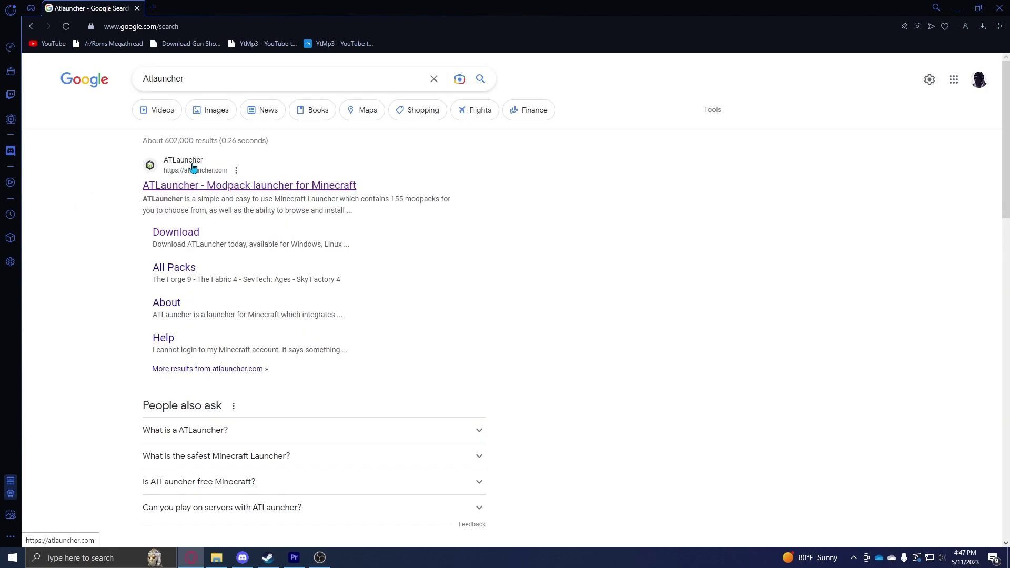
click(211, 187)
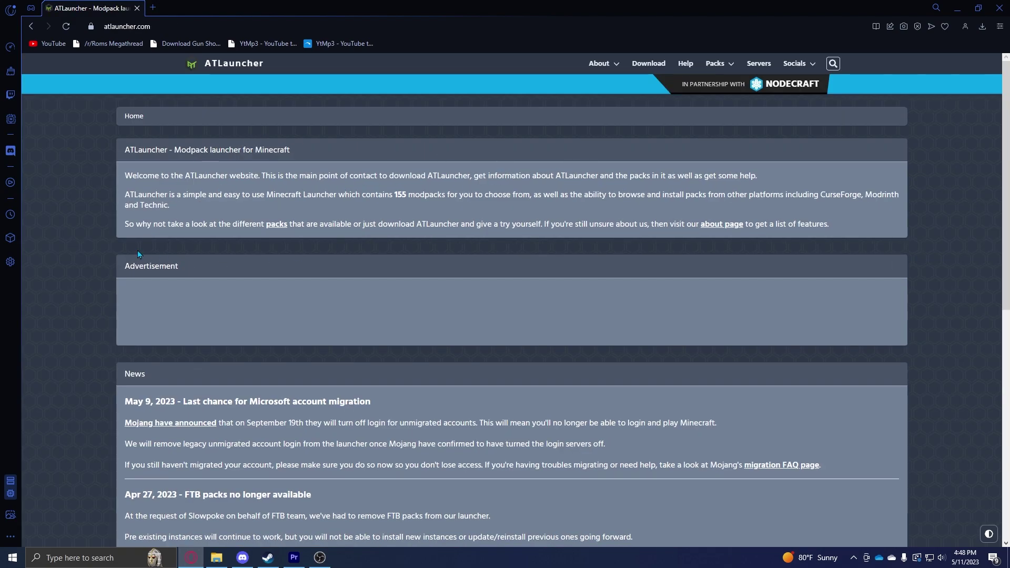
click(647, 65)
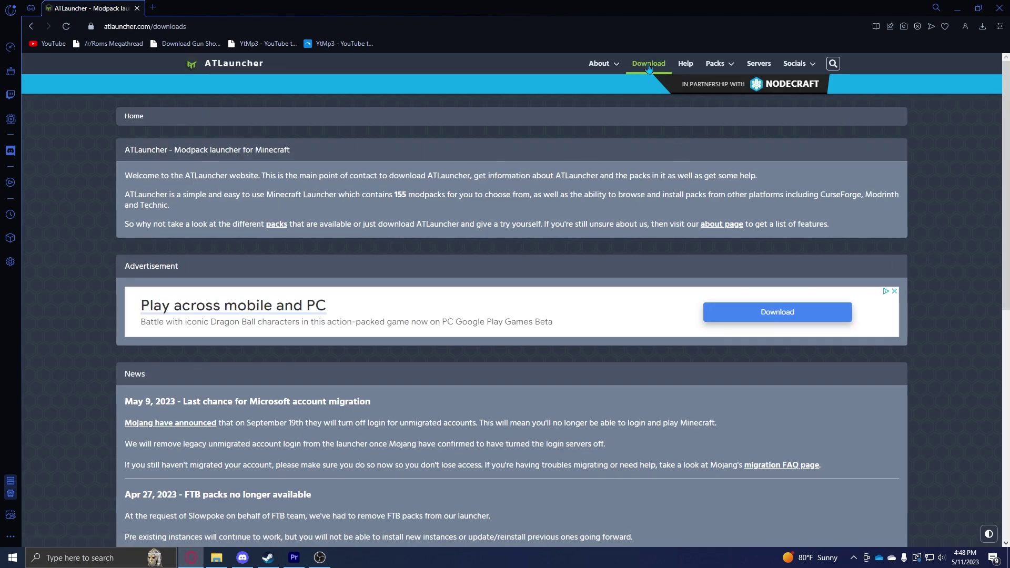
scroll(249, 302, down, 3)
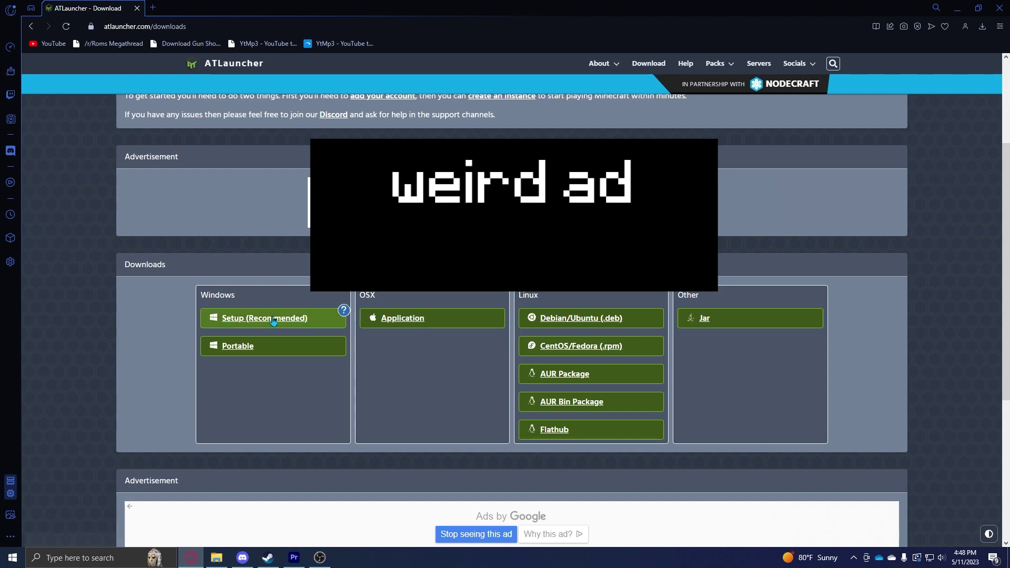
click(256, 322)
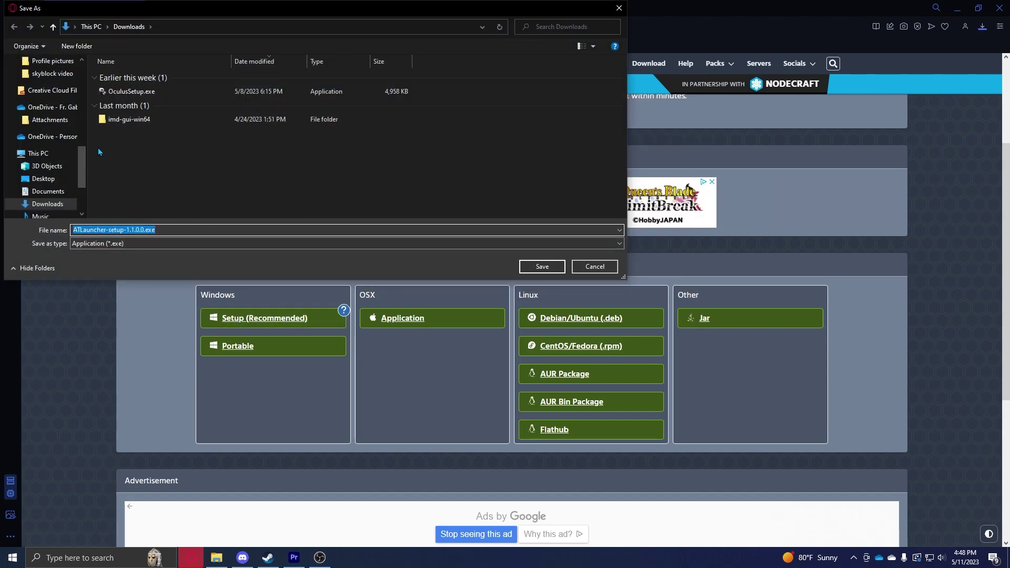
click(542, 267)
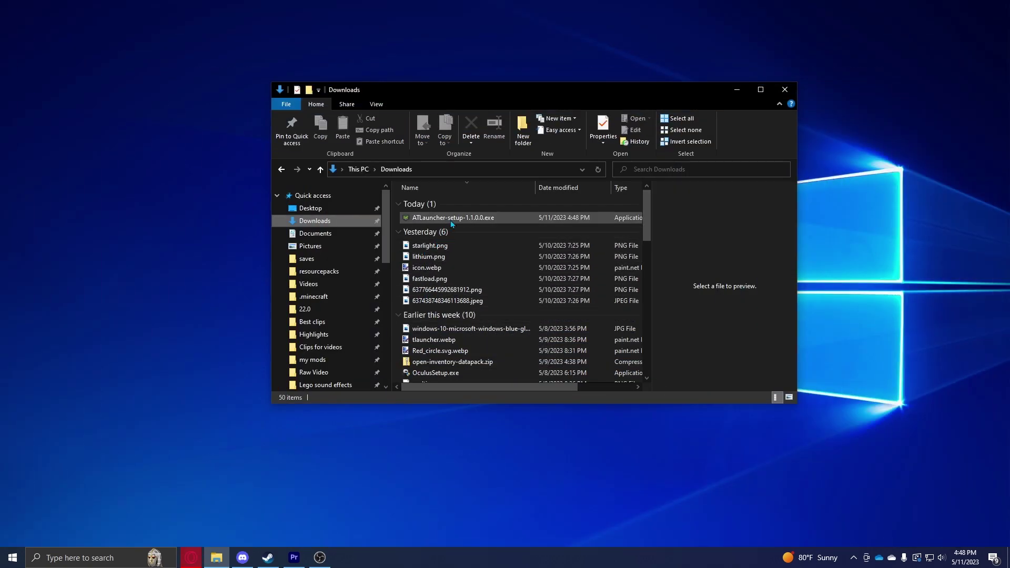
Run ATLauncher-setup-1.1.0.0.exe with Launch ATLauncher unchecked, then minimize File Explorer
click(448, 221)
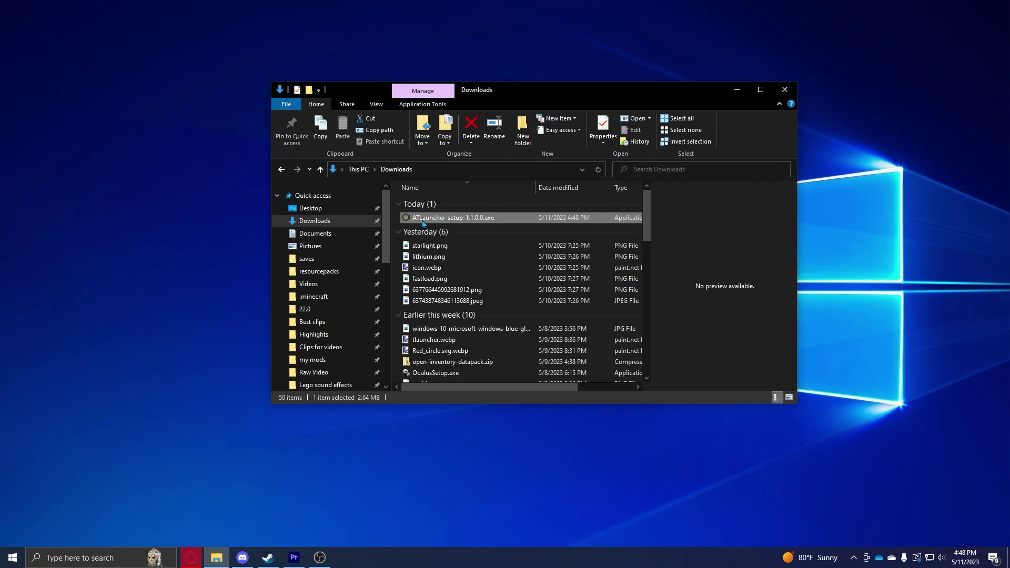
double_click(422, 221)
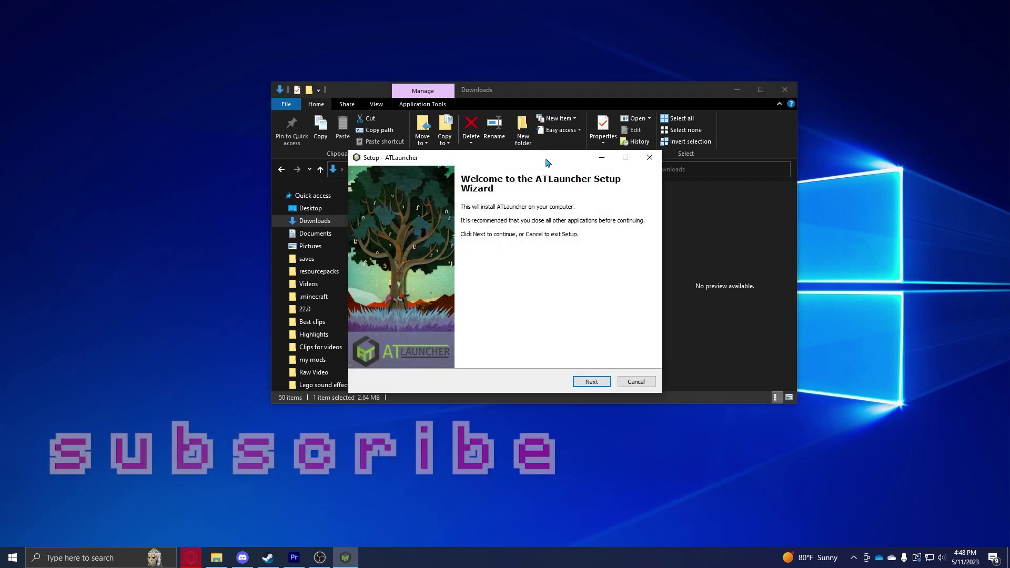
click(589, 383)
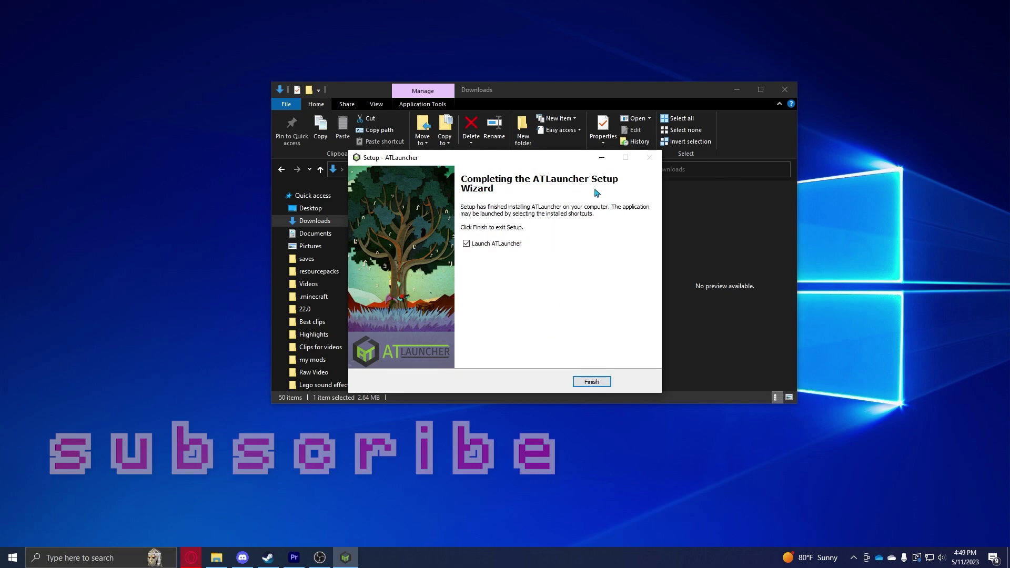
click(466, 245)
click(584, 382)
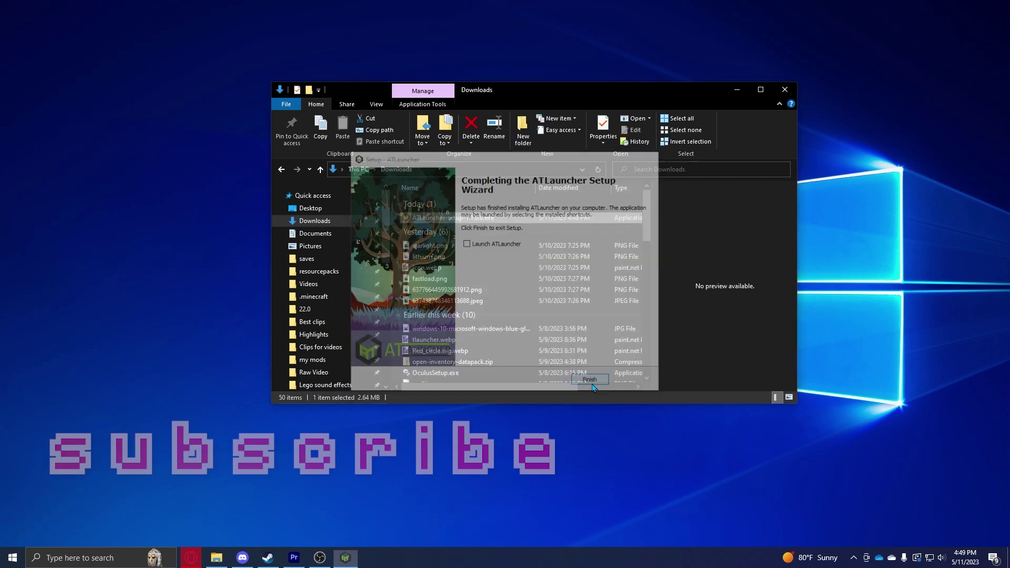
click(216, 557)
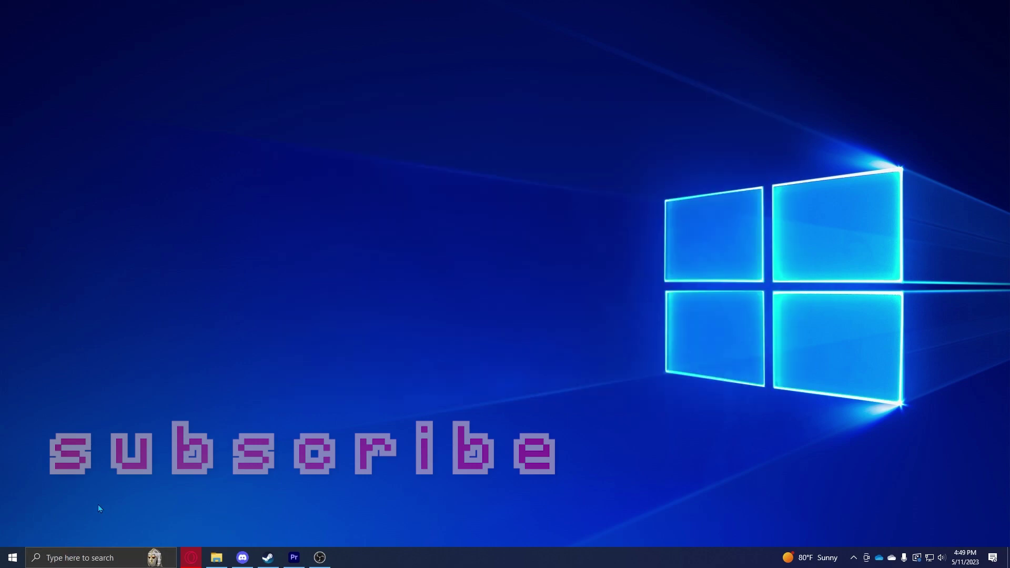
Start ATLauncher from Windows search, check its Settings, then switch to the Packs page
click(91, 559)
text(at)
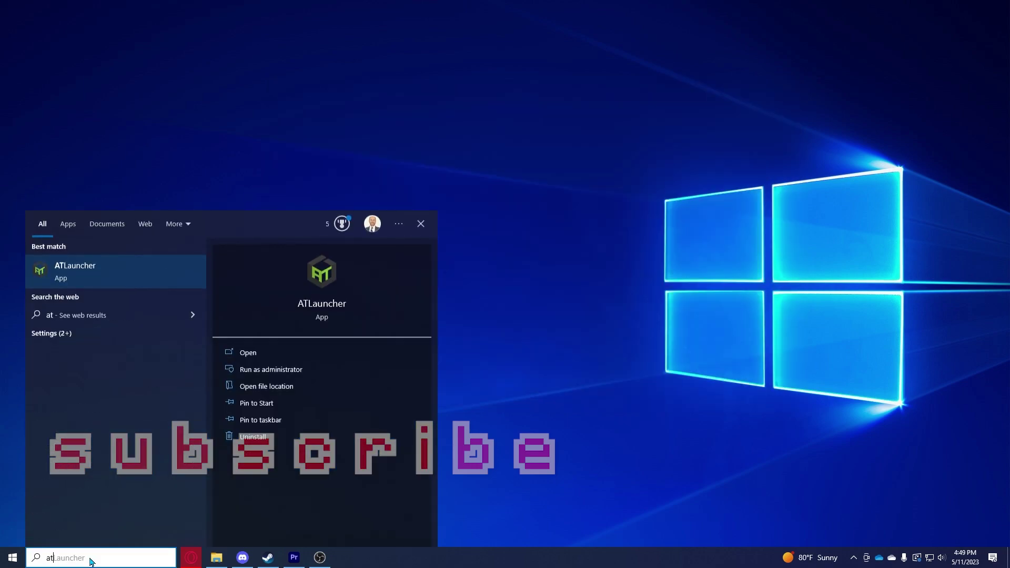
click(84, 270)
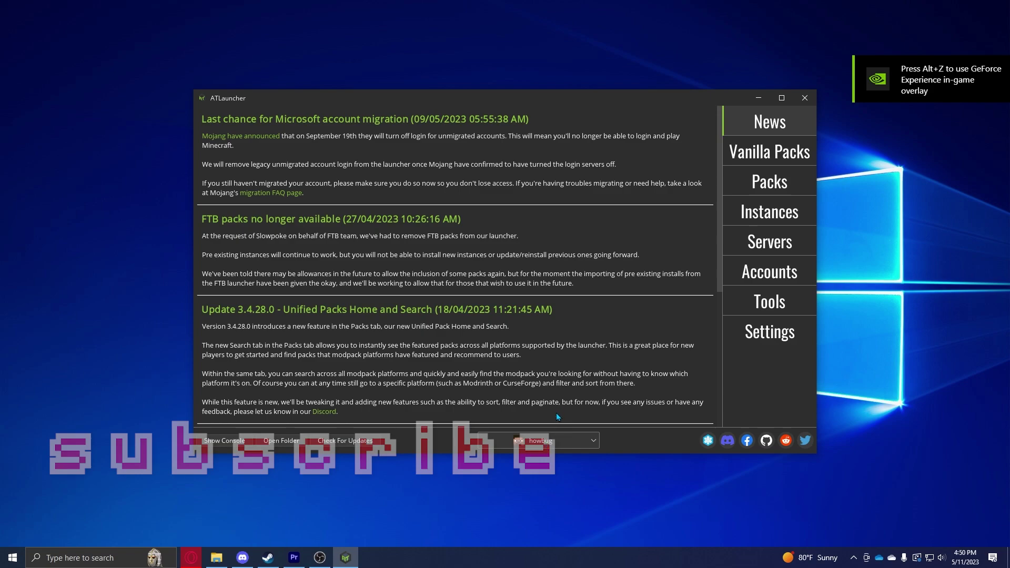
click(772, 336)
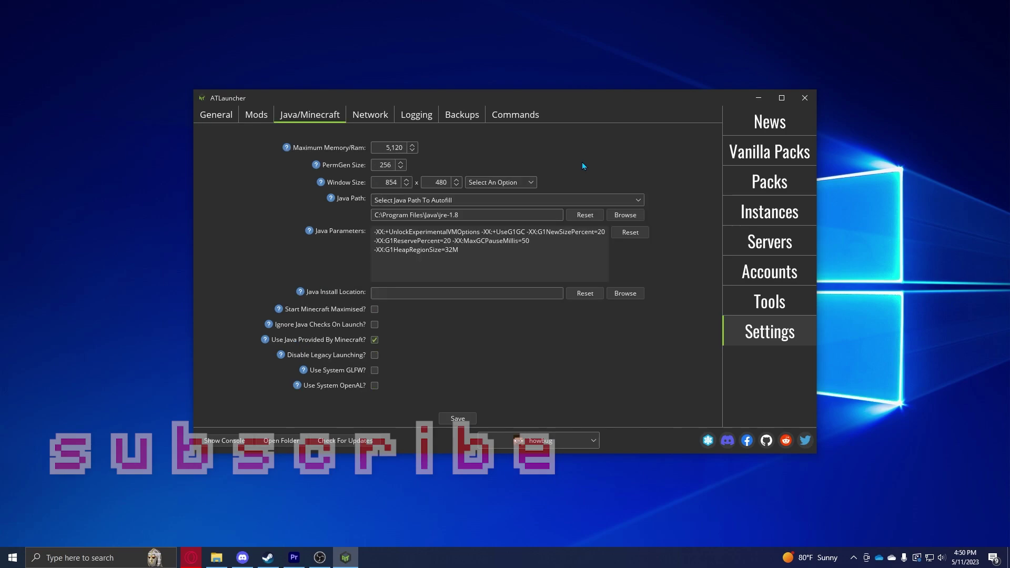
click(757, 184)
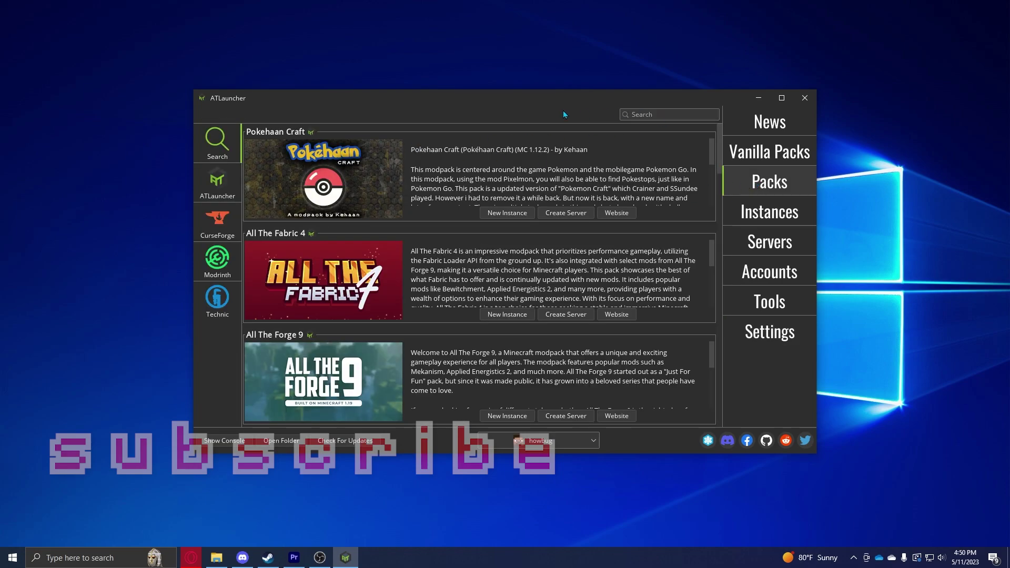
Install Modrinth's Simply Optimized version 1.19.4-1.3.3 as a new instance, Simply Optimized3
click(643, 114)
text(simpl)
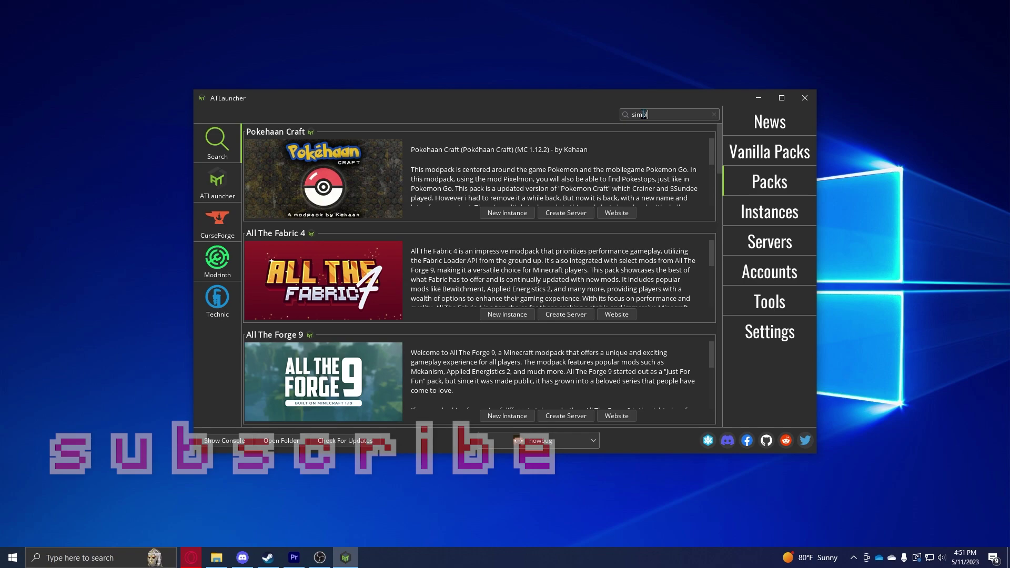
text(y)
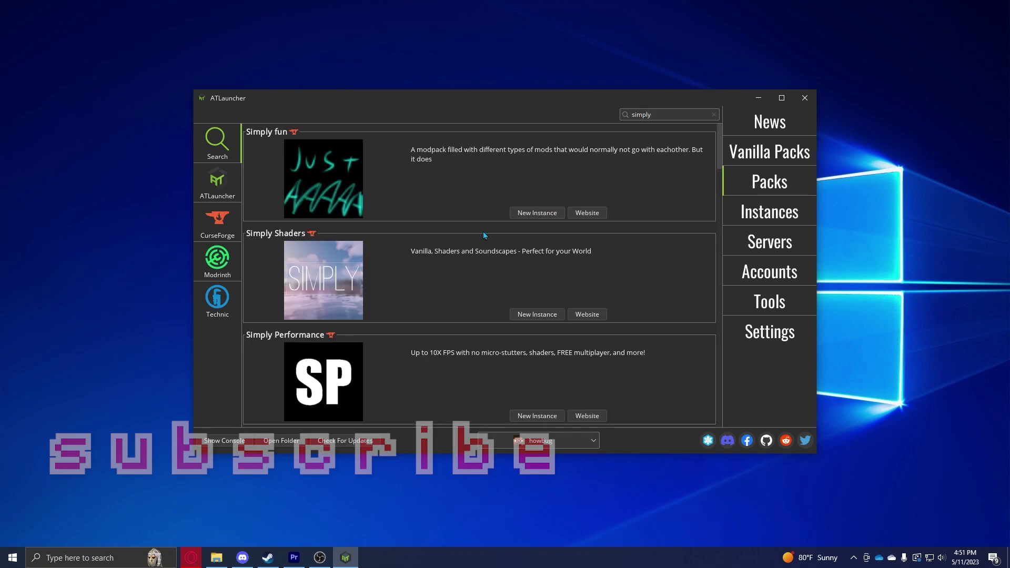
click(217, 257)
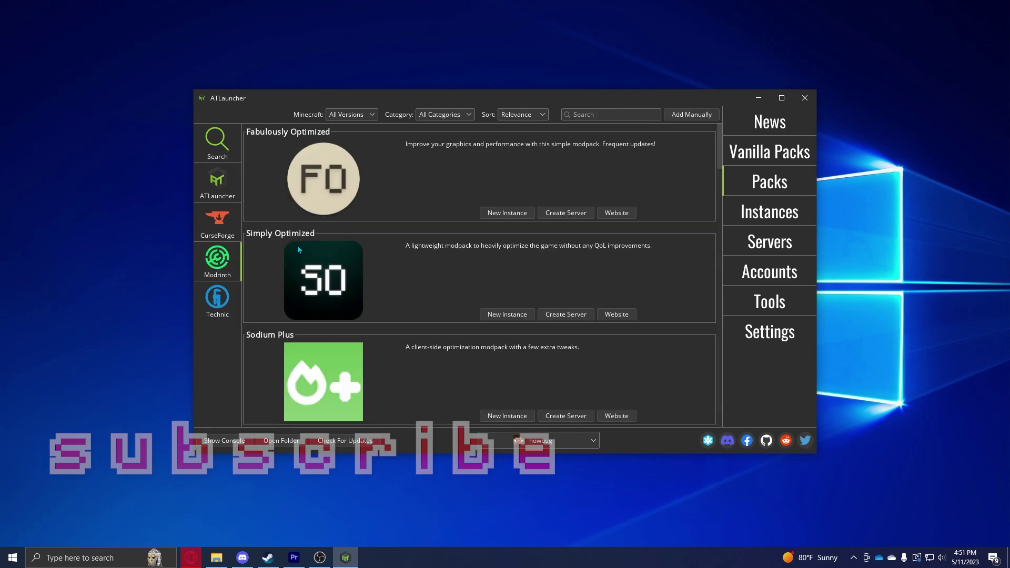
click(508, 315)
click(655, 346)
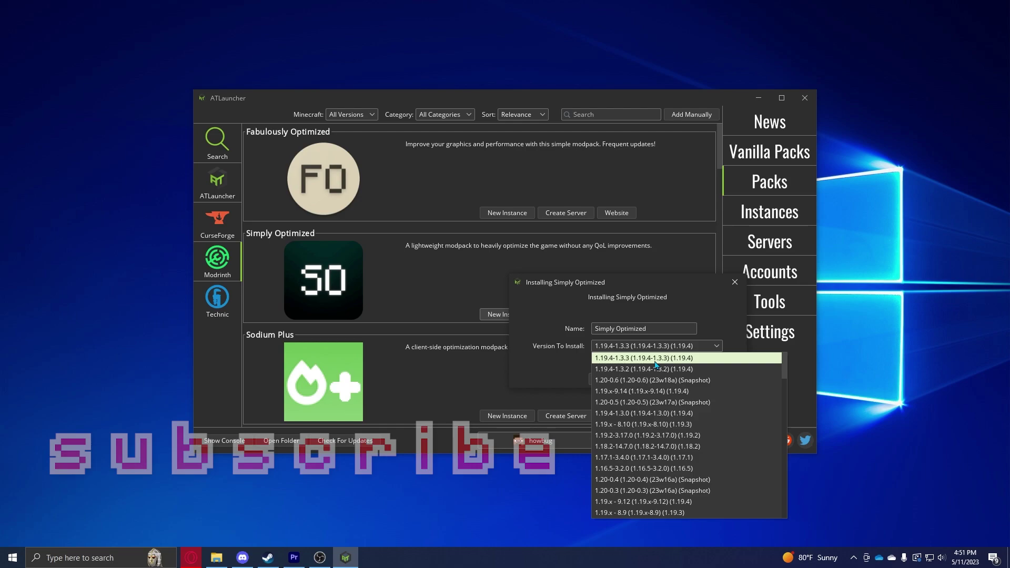
click(656, 364)
triple_click(656, 326)
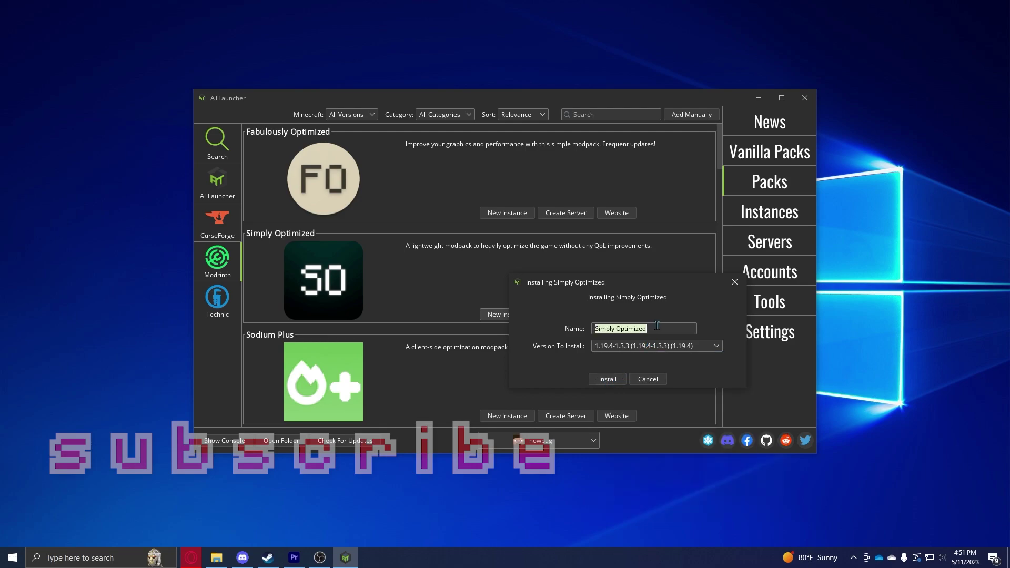
click(607, 378)
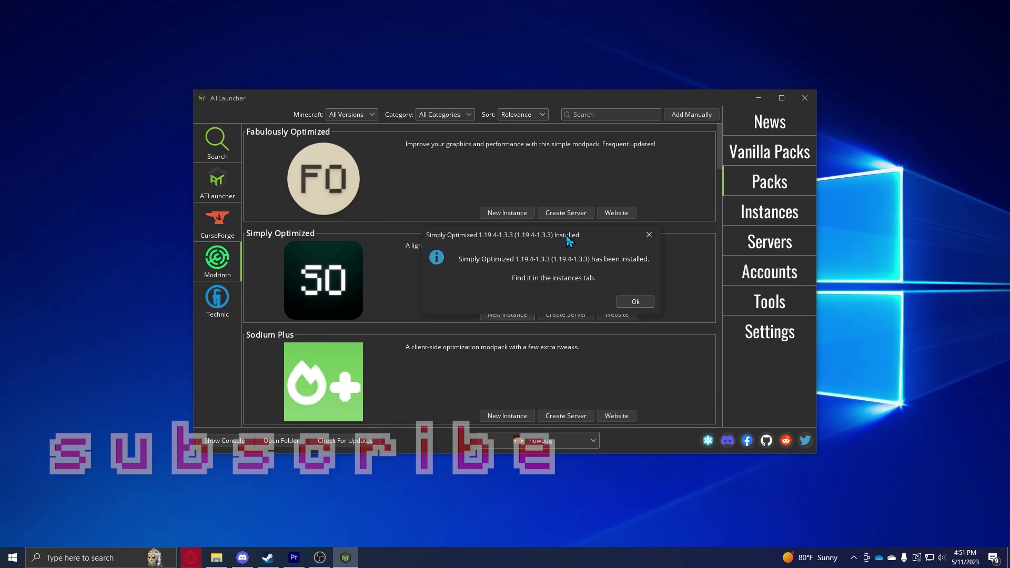
drag(569, 240, 541, 235)
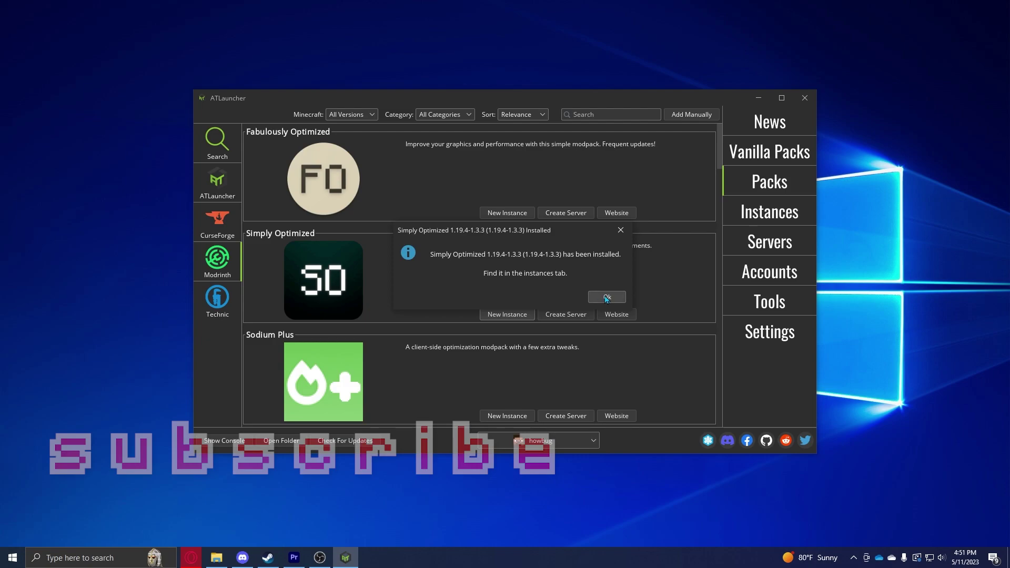
click(607, 298)
Open the Add Mods browser for Simply Optimized3 with Modrinth as the mod source
click(769, 212)
scroll(378, 243, down, 1)
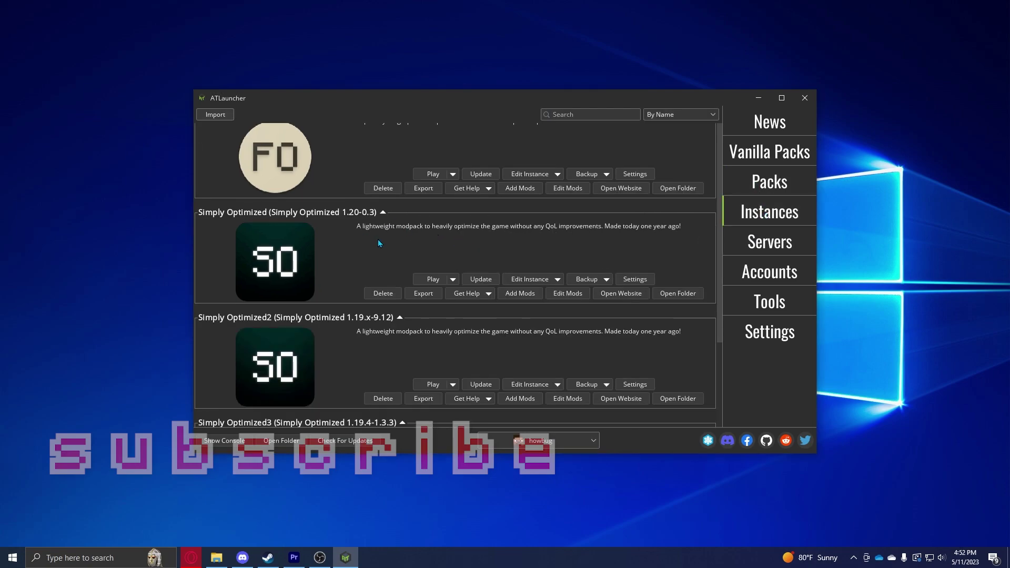
scroll(368, 244, down, 3)
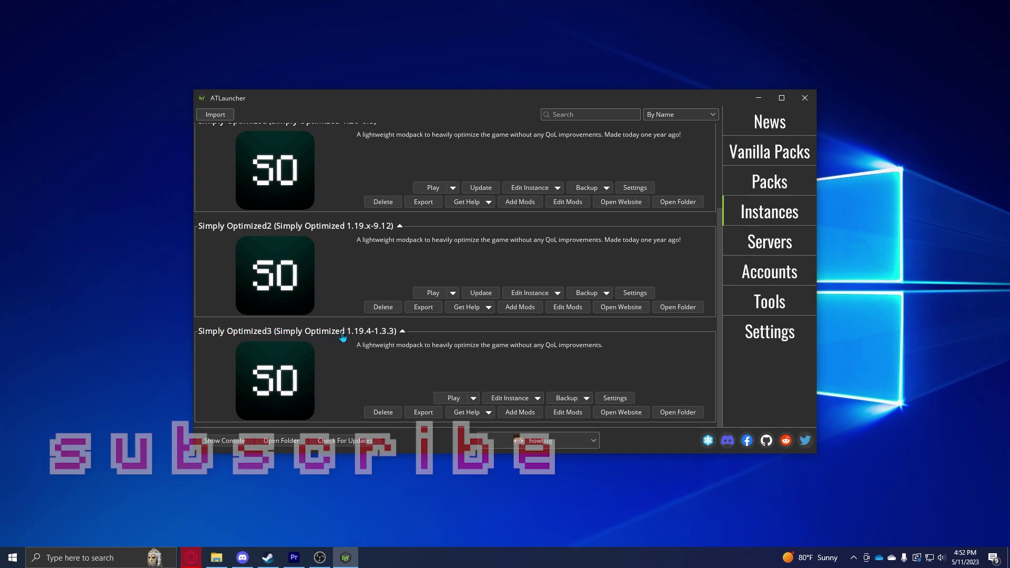
click(473, 398)
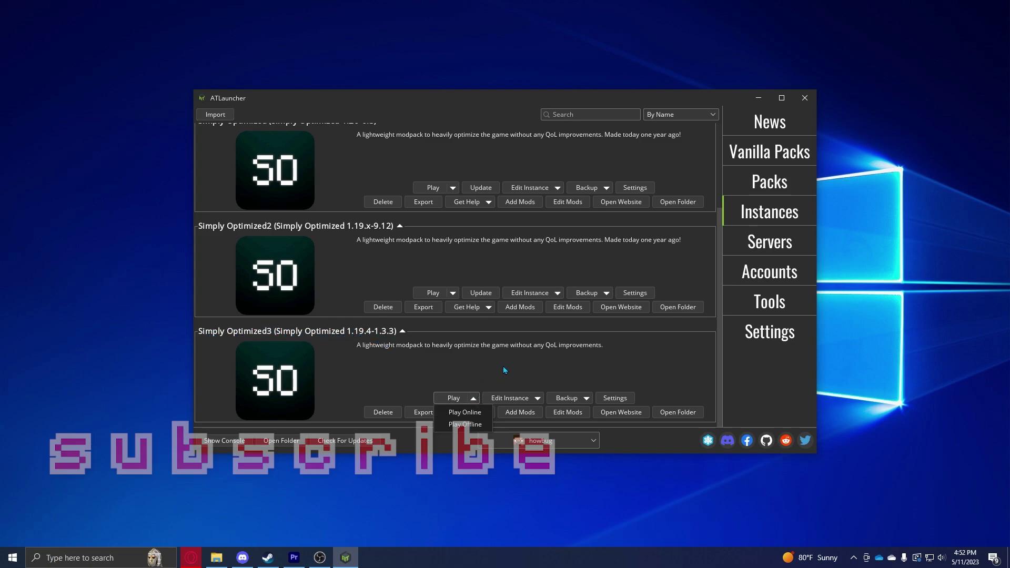
click(506, 371)
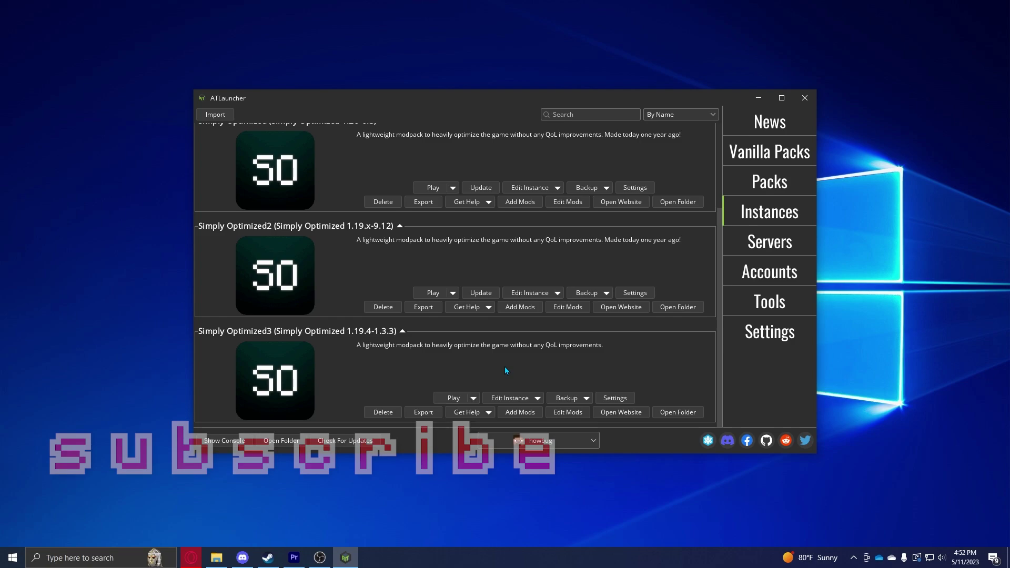
click(521, 413)
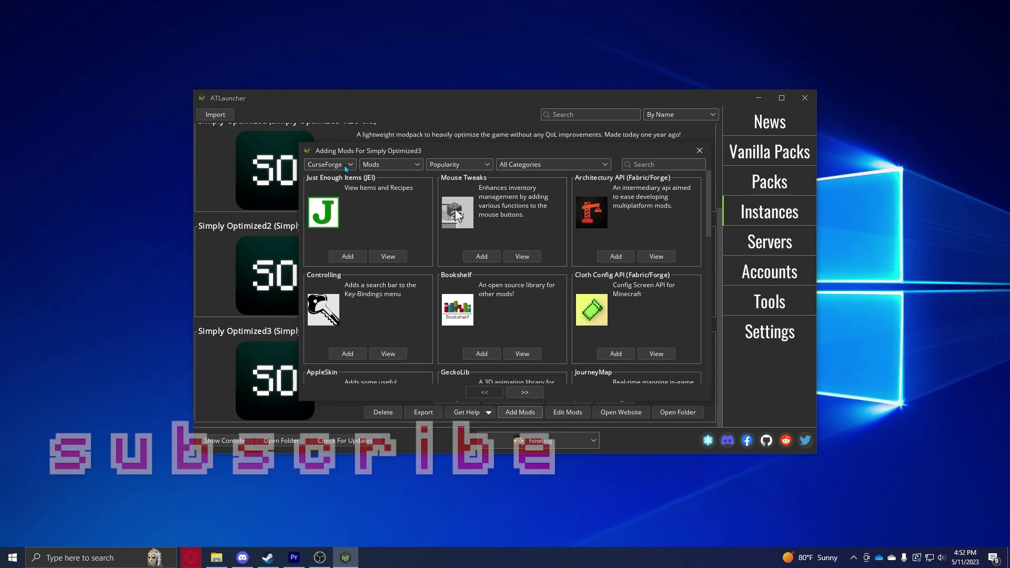
click(346, 167)
click(328, 187)
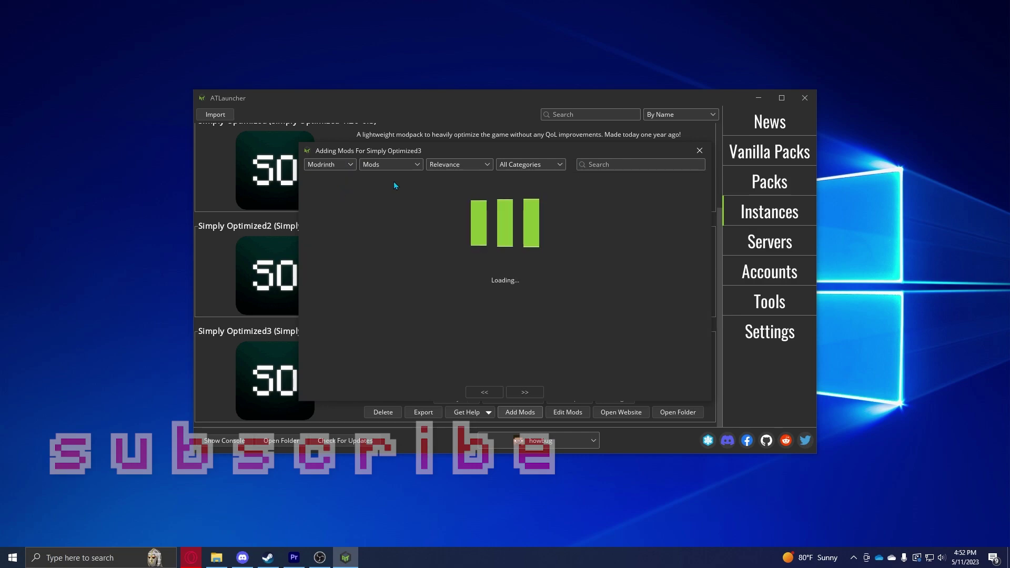
Search 'iris' and install Iris Shaders 1.6.3 for 1.19.4
click(634, 163)
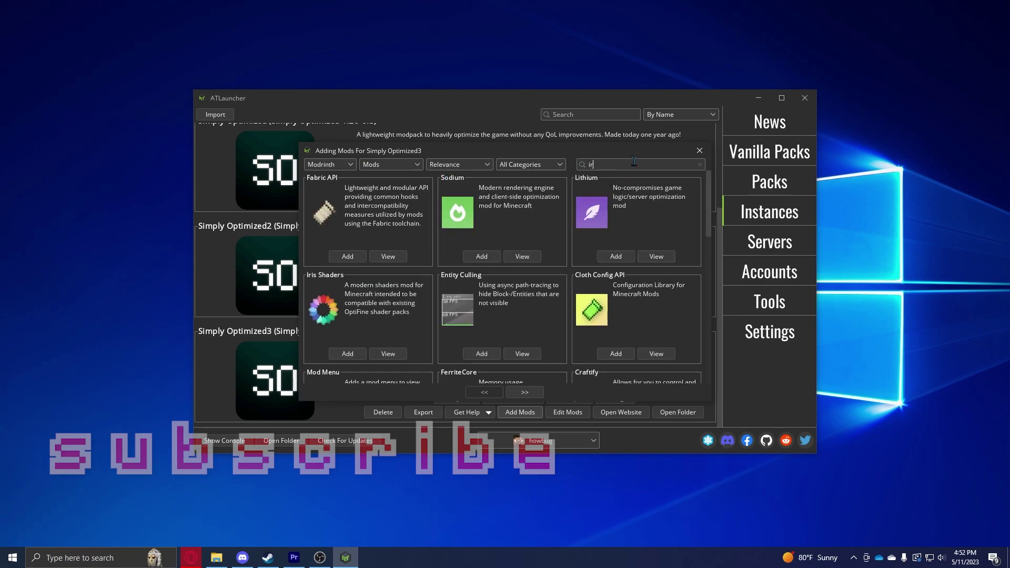
text(iris)
key(Return)
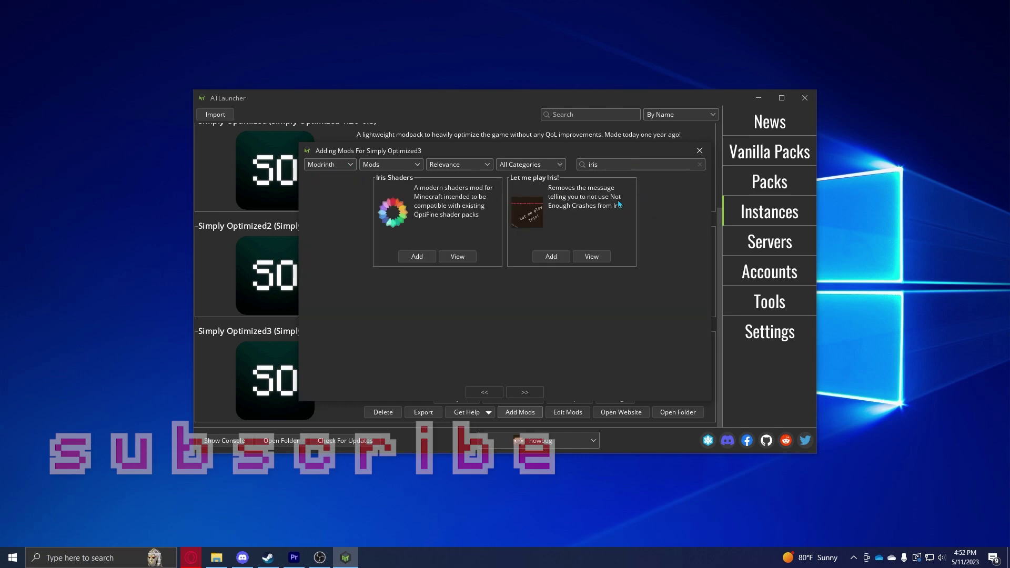
click(421, 259)
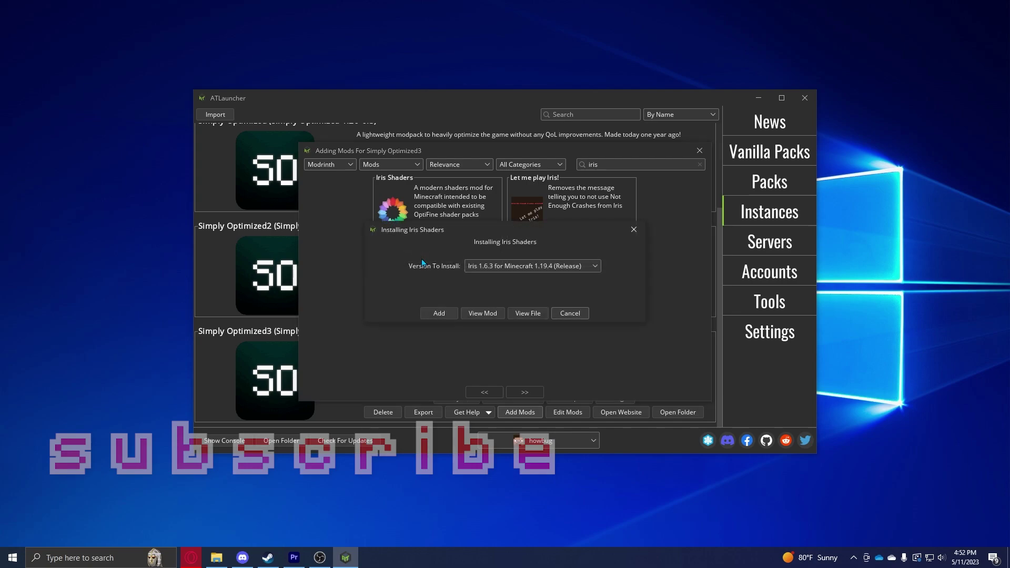
click(444, 318)
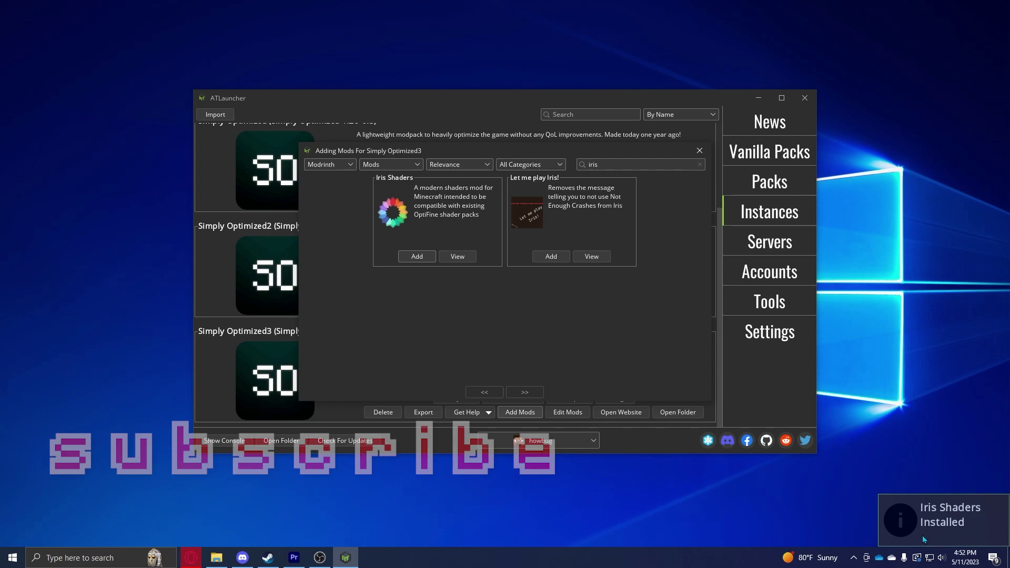
Install BetterF3 v6.0.1 with its Cloth Config API dependency, then begin searching 'contin'
click(699, 164)
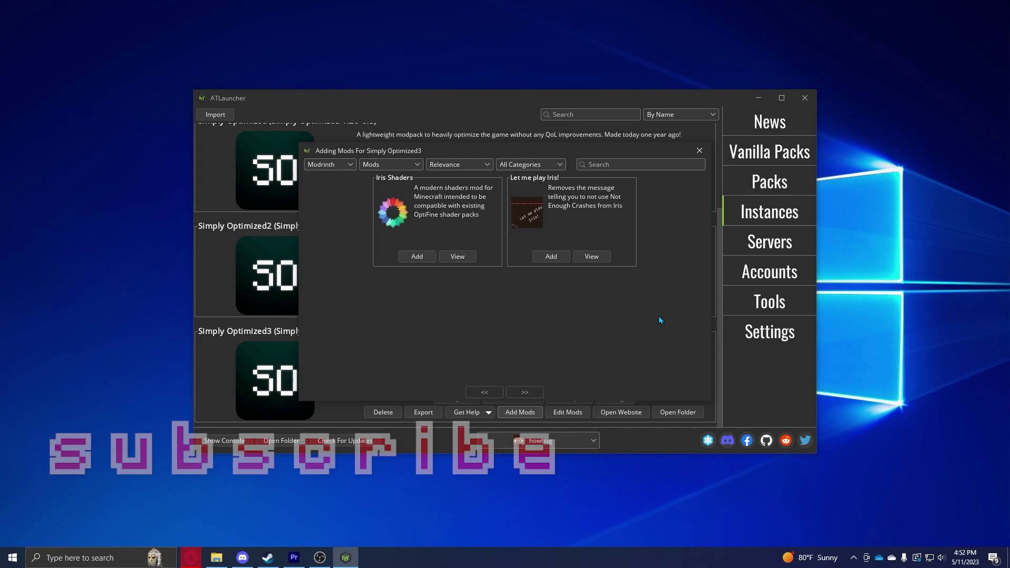
text(betterf3)
key(Return)
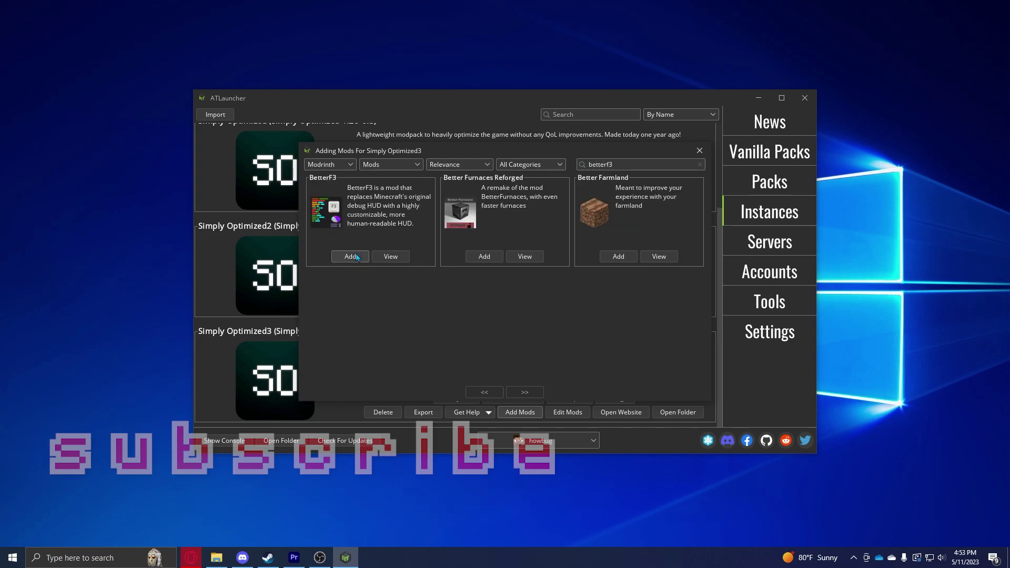
click(354, 256)
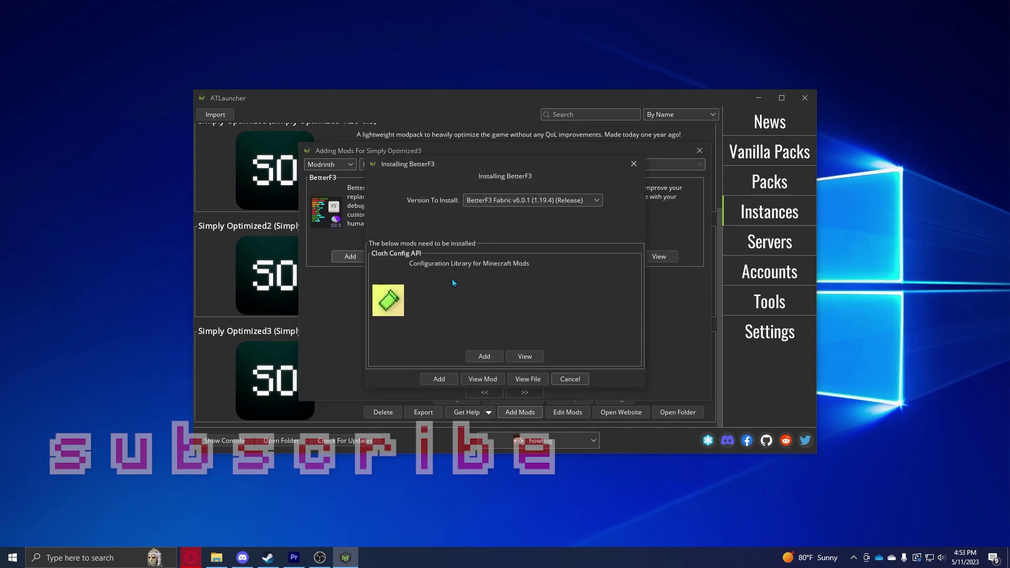
click(483, 357)
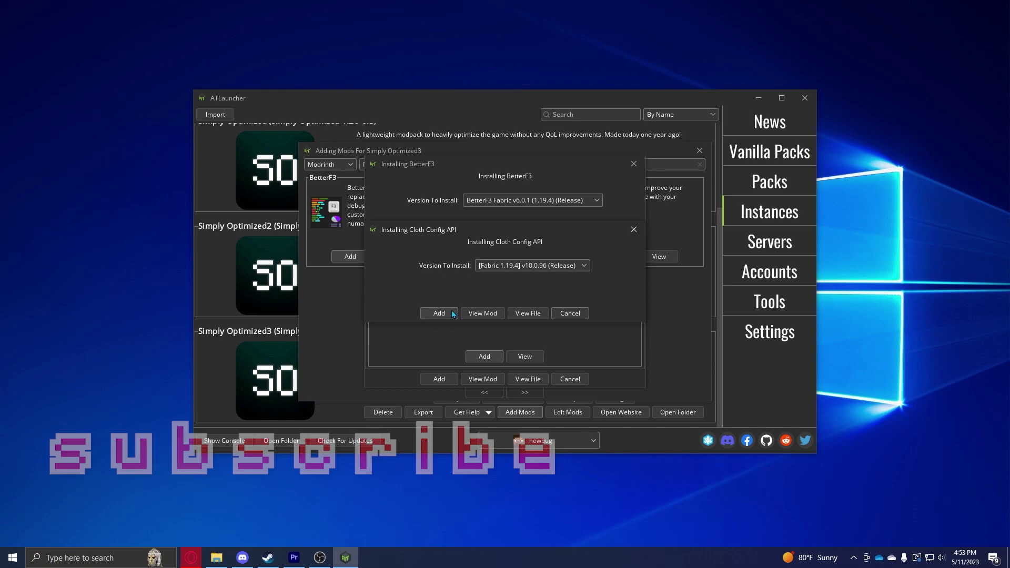
click(448, 314)
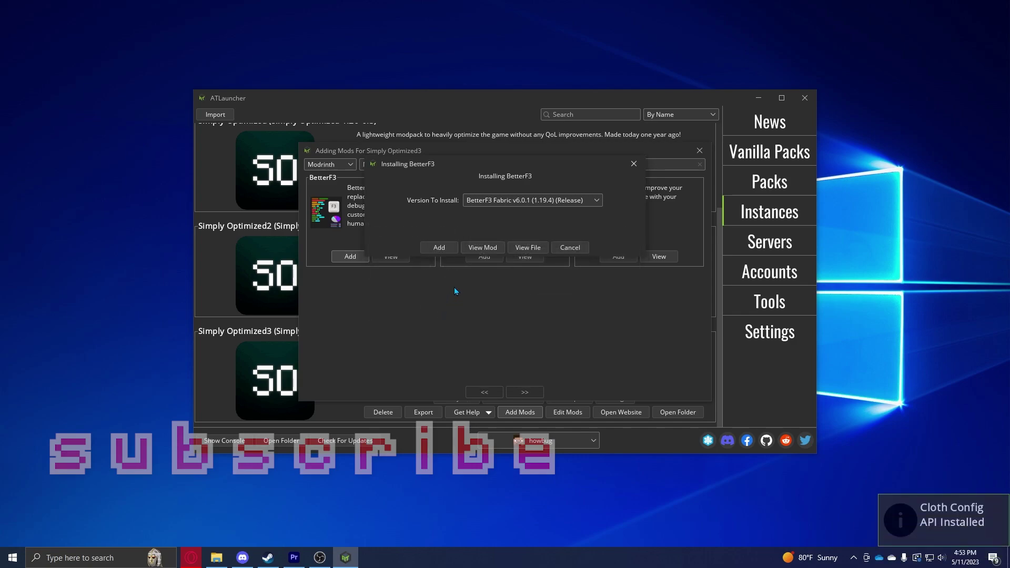
click(443, 249)
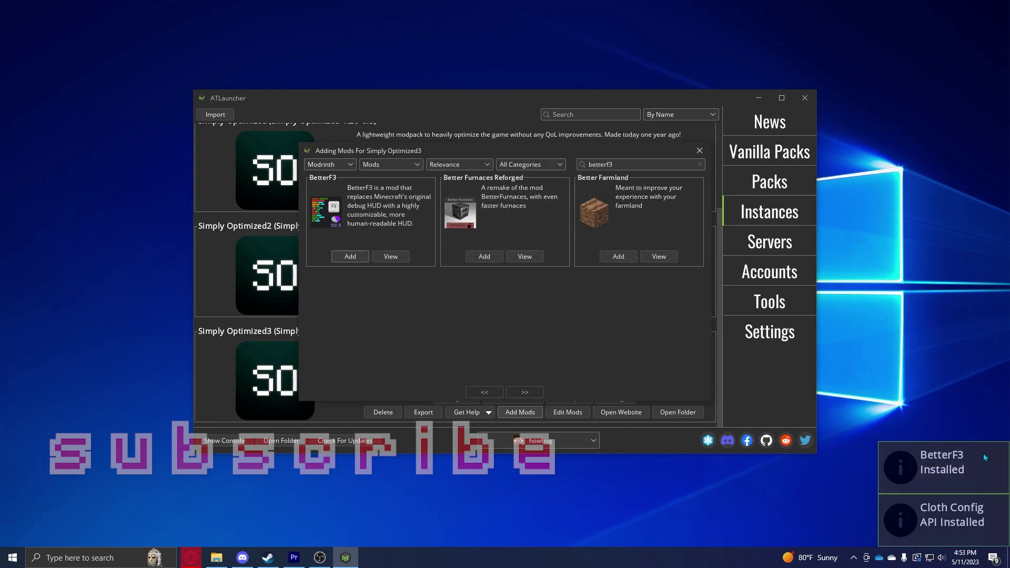
key(ctrl+a)
text(c)
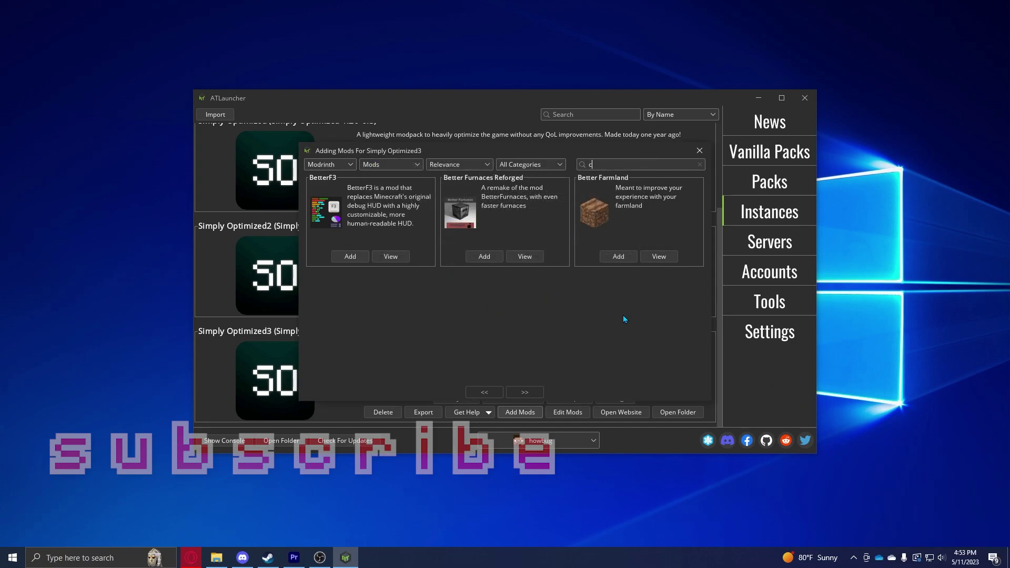
text(ontin)
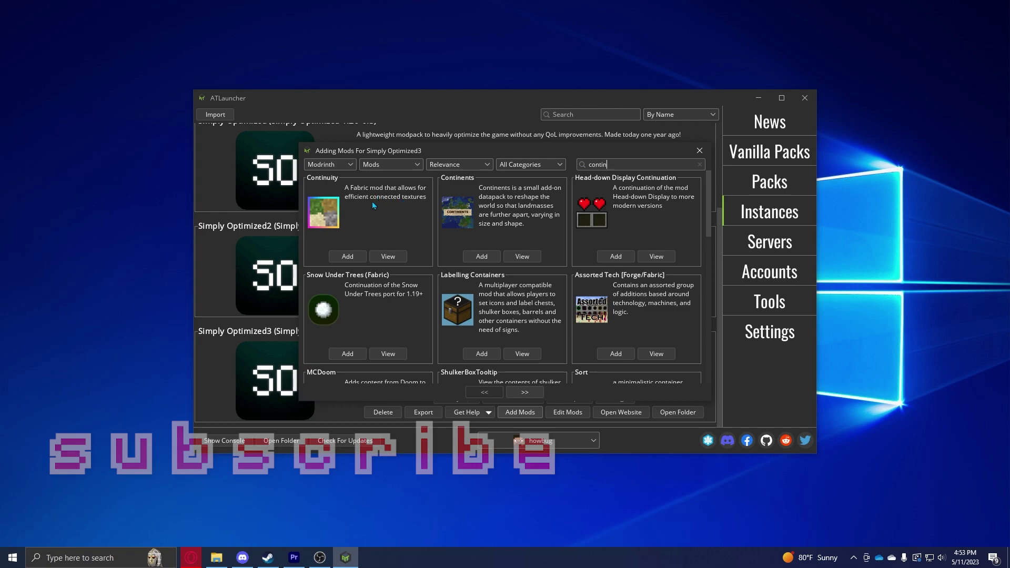
Close the mod browser and launch Simply Optimized3 with Play Online
click(700, 150)
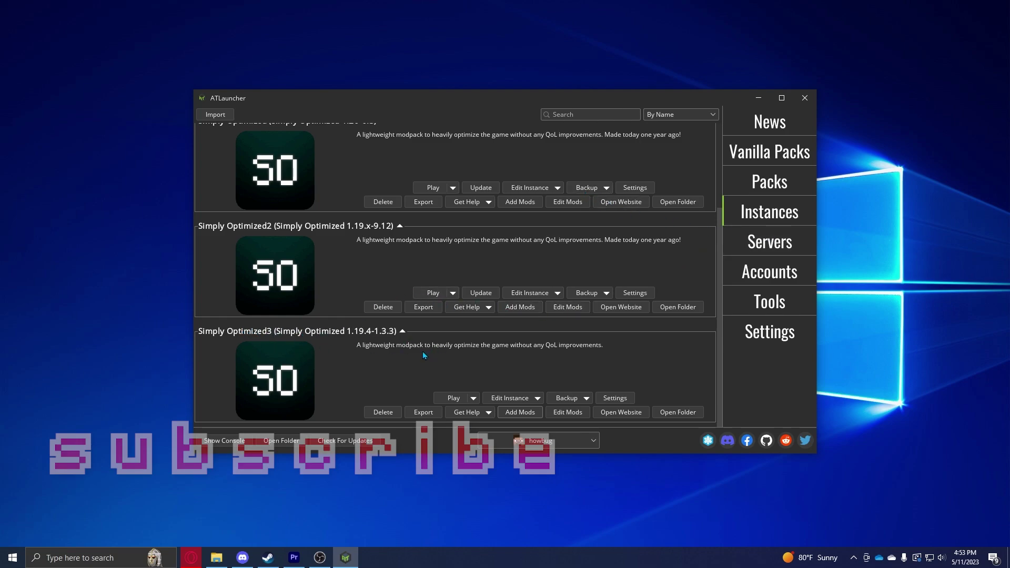
click(475, 399)
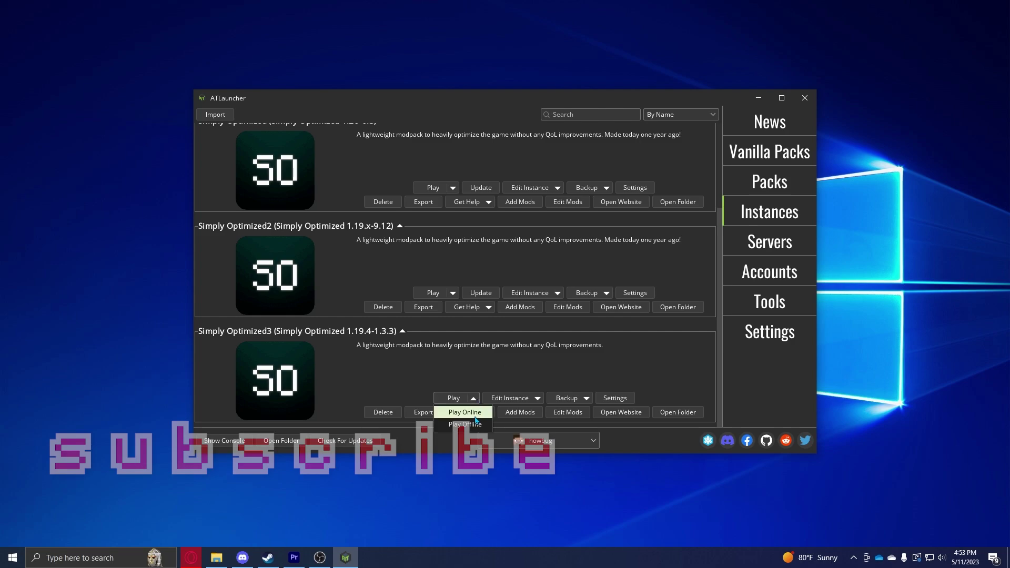
click(474, 416)
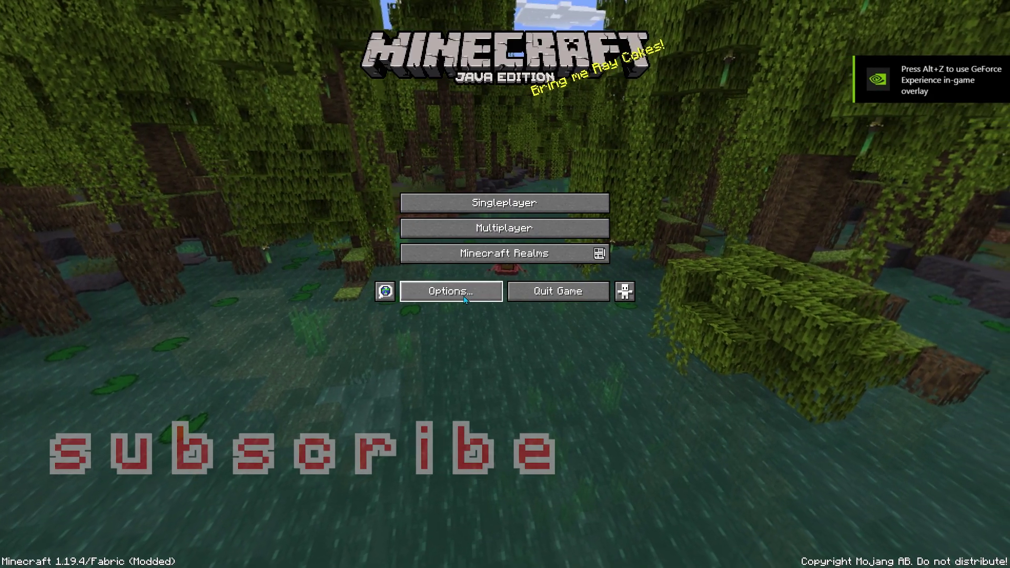
Look through the game Options, Controls and Mouse Settings screens
click(463, 297)
click(431, 173)
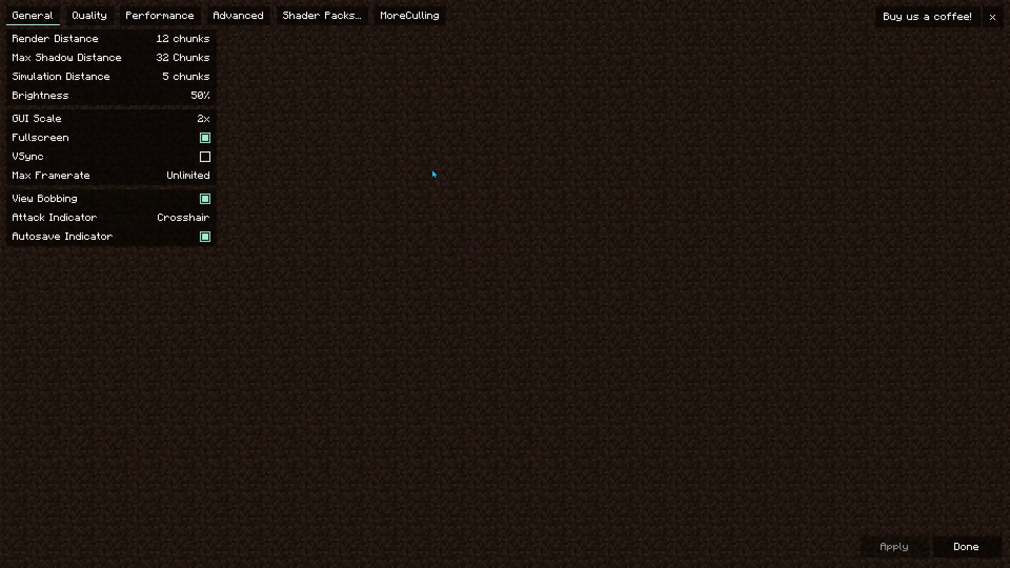
click(978, 541)
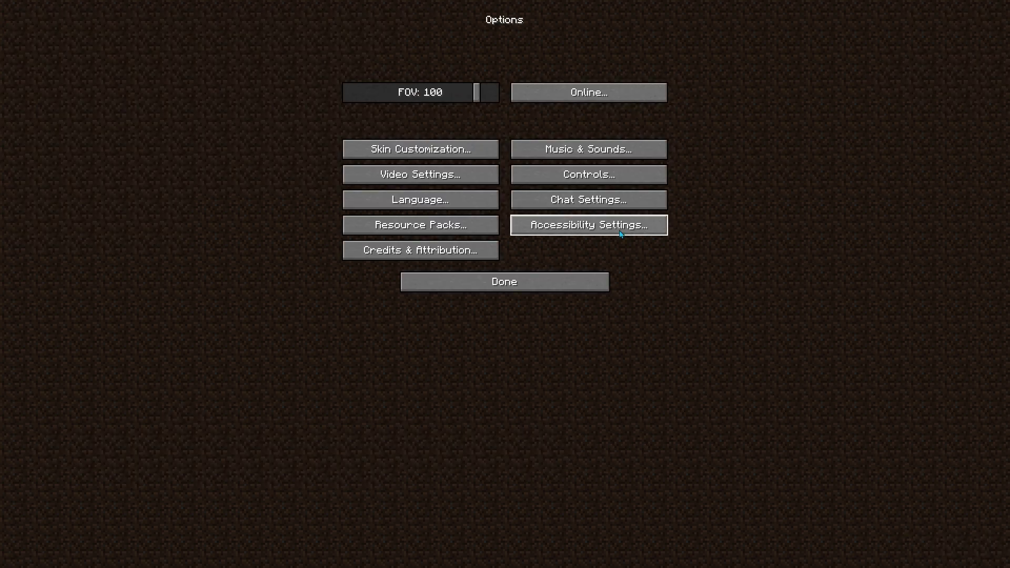
click(584, 177)
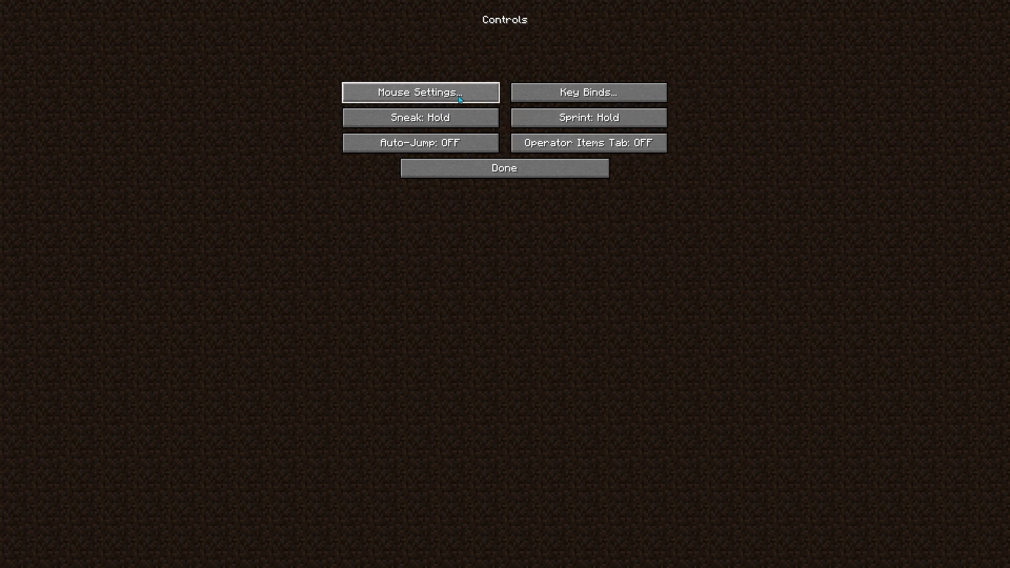
click(439, 101)
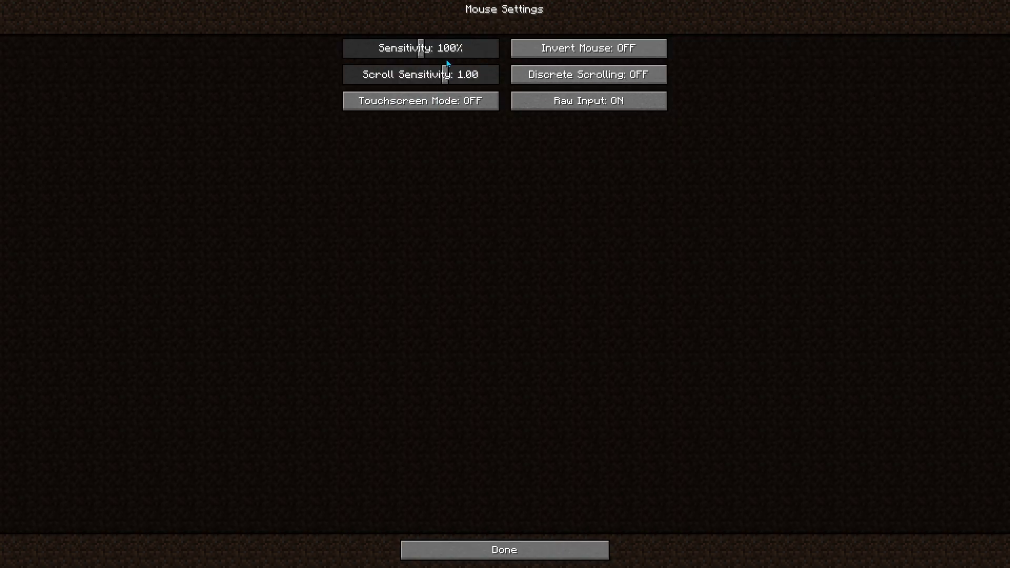
key(Escape)
key(Escape)
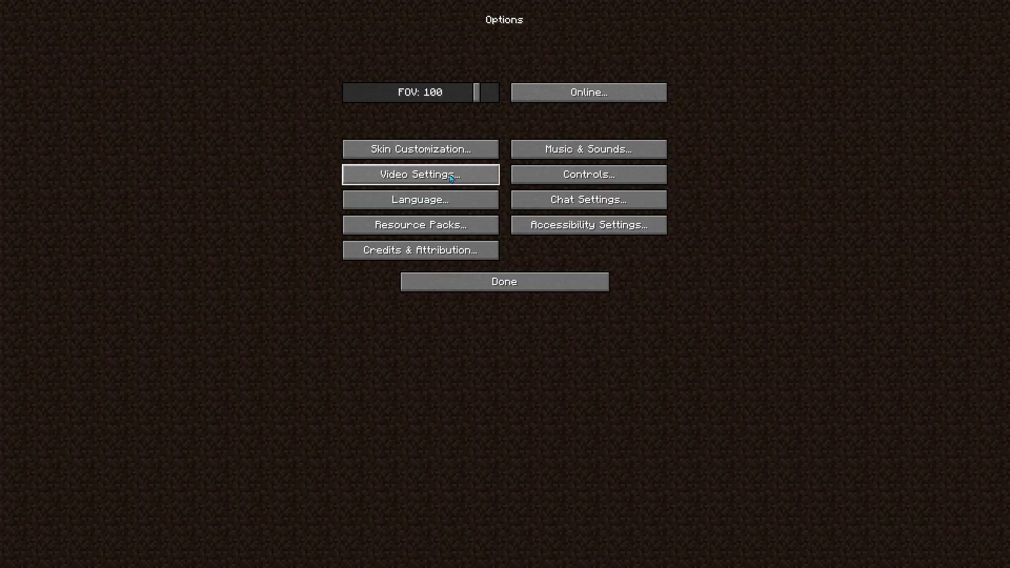
Set Render Distance to 17 chunks, check Shader Packs, and open the Advanced video options
click(451, 179)
drag(120, 59, 116, 59)
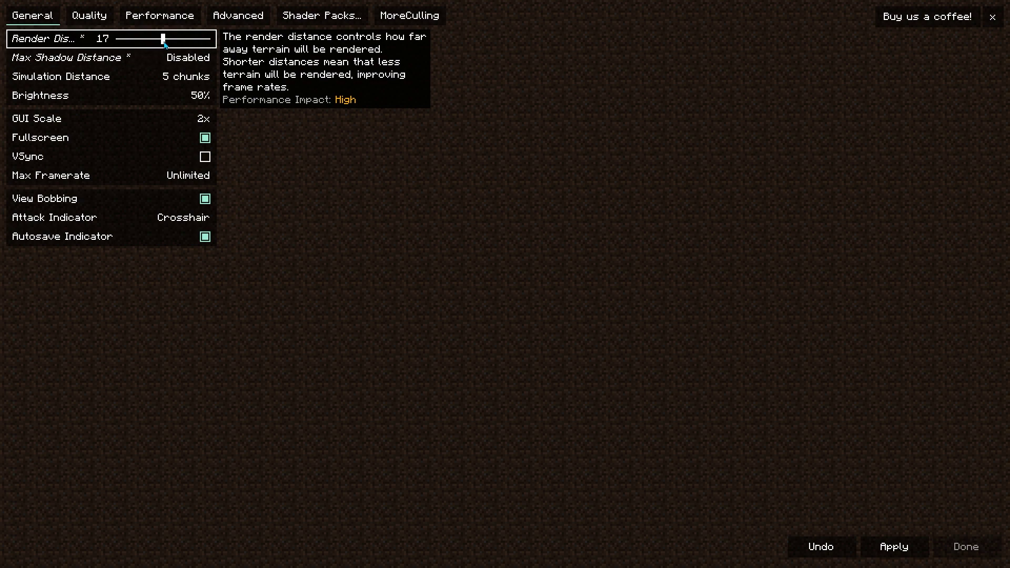
click(321, 15)
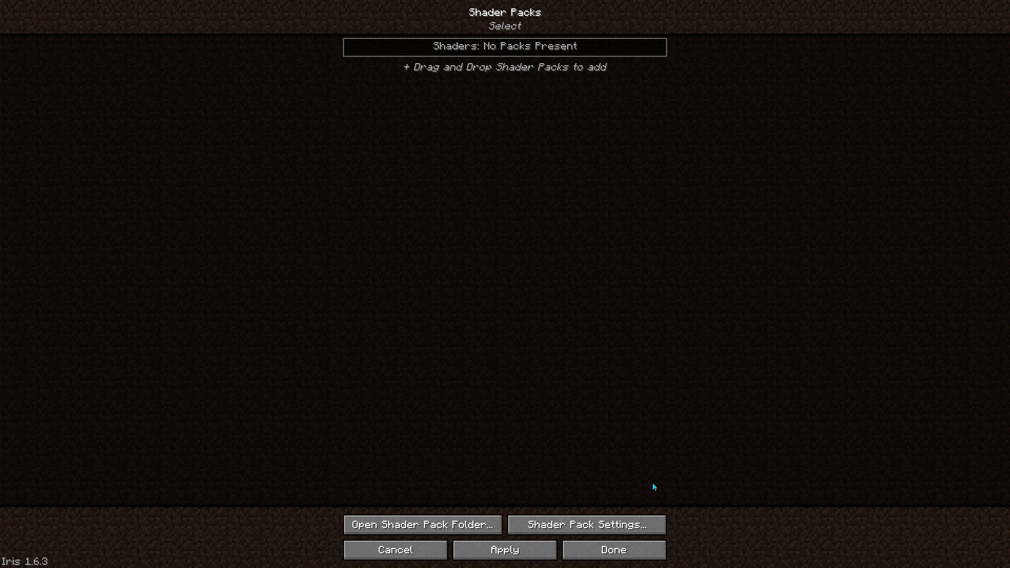
click(565, 548)
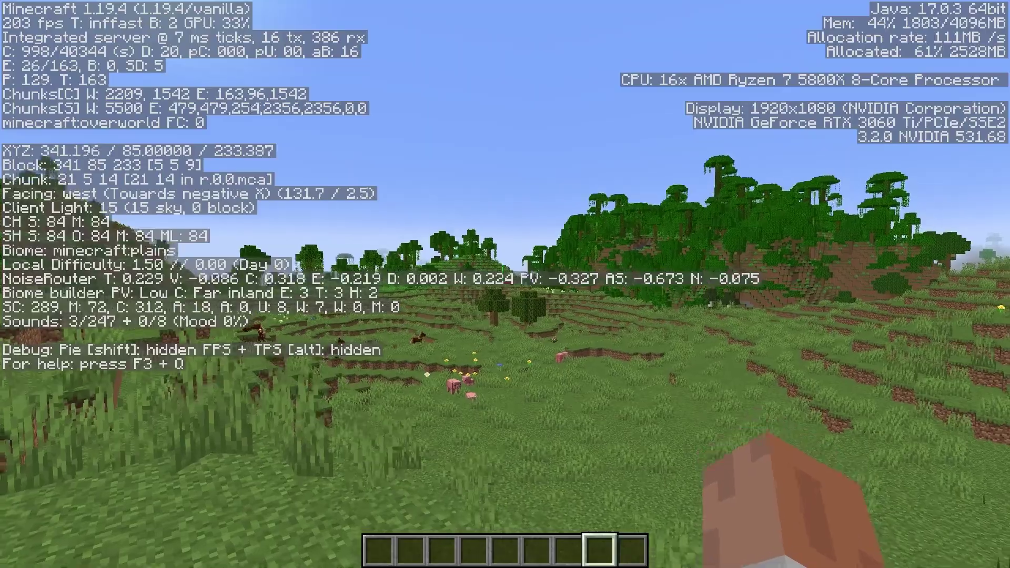
Walk across the plains and along the riverbank, watching BetterF3 report about 536 fps
key(w)
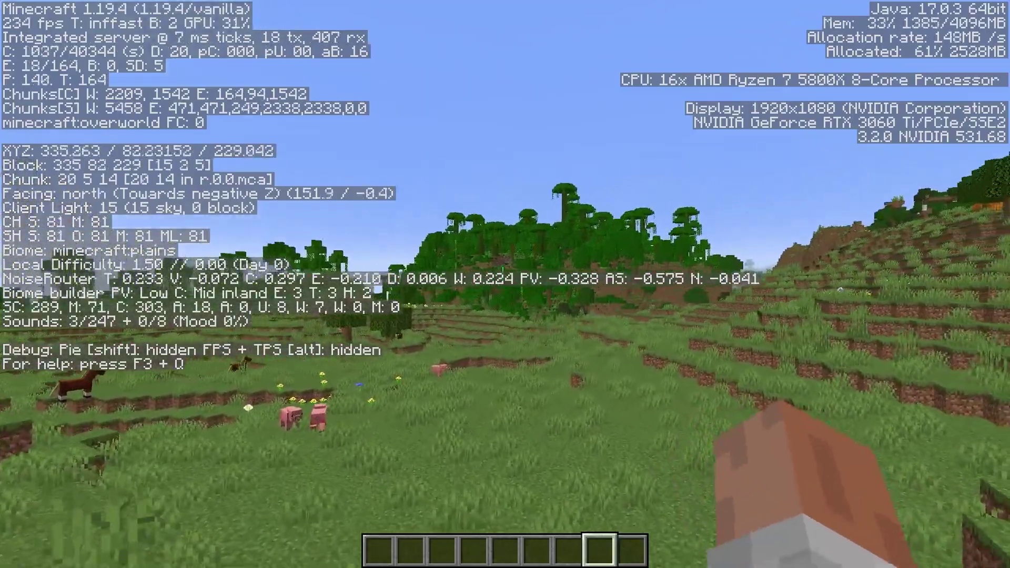
key(w)
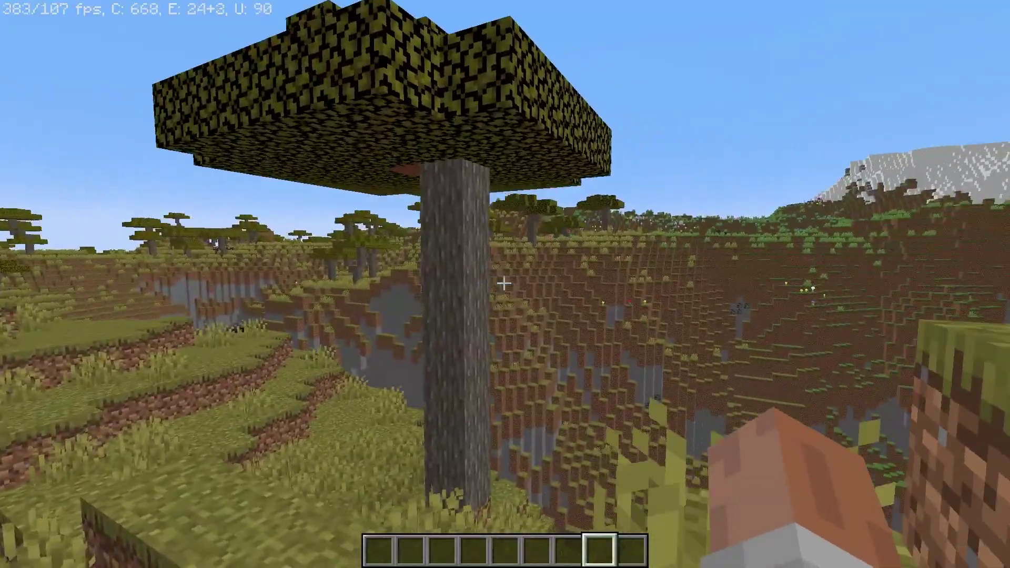
key(w)
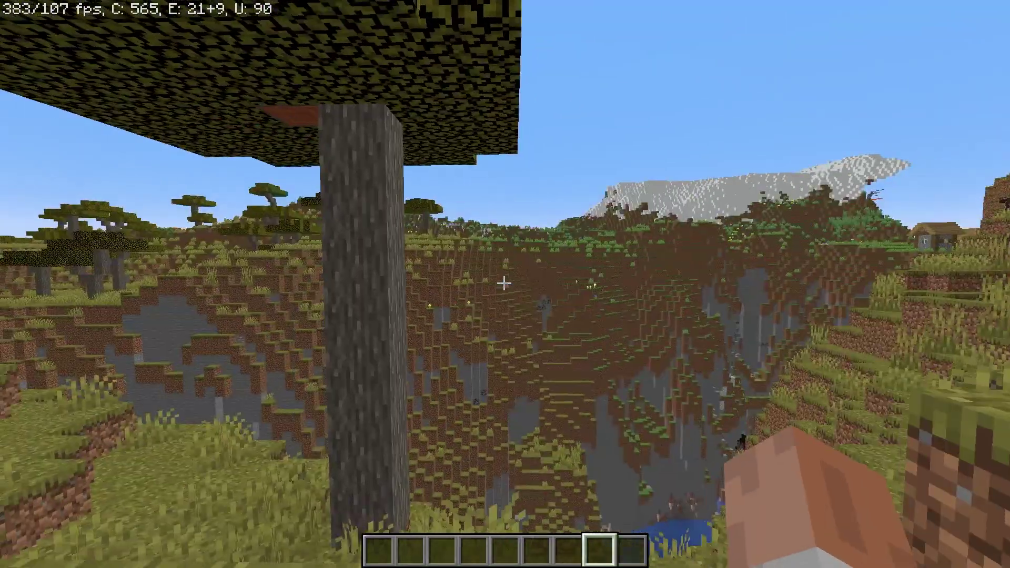
key(a)
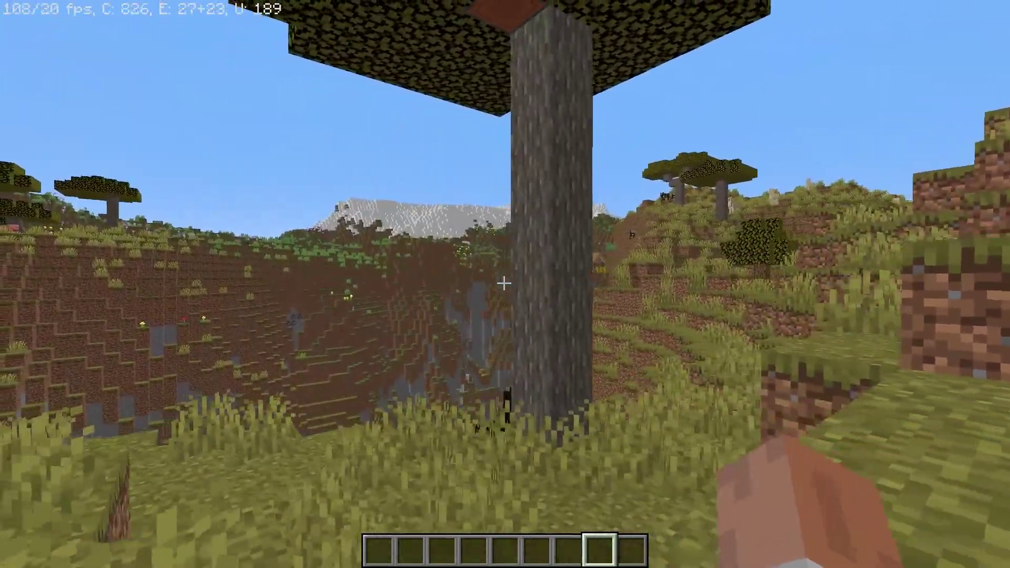
key(w)
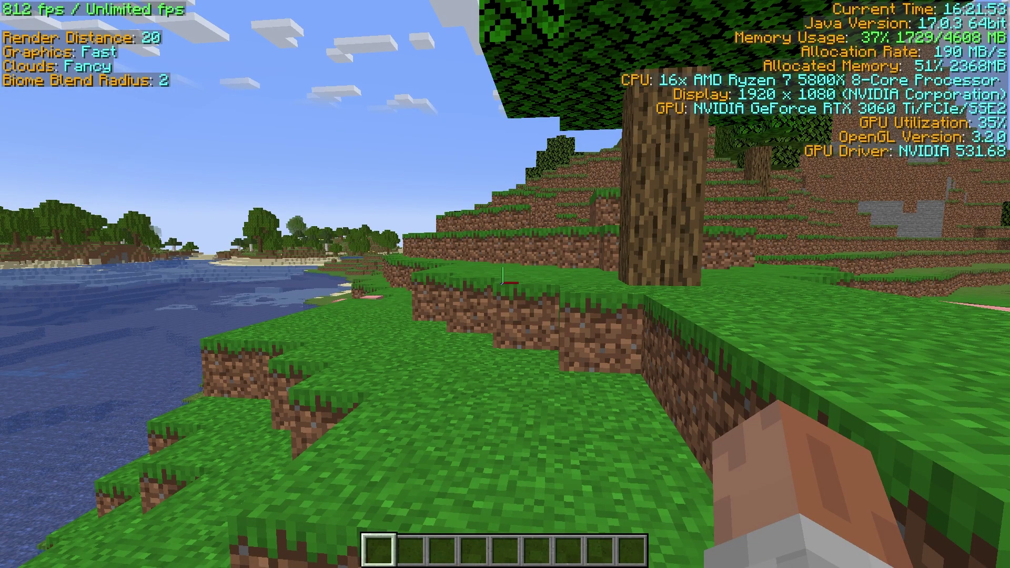
key(w)
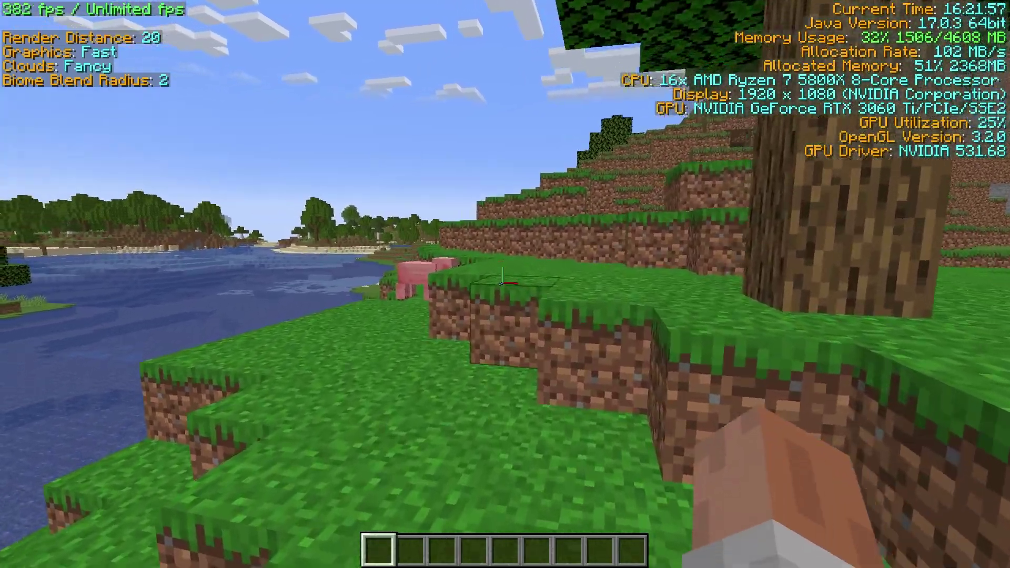
key(w)
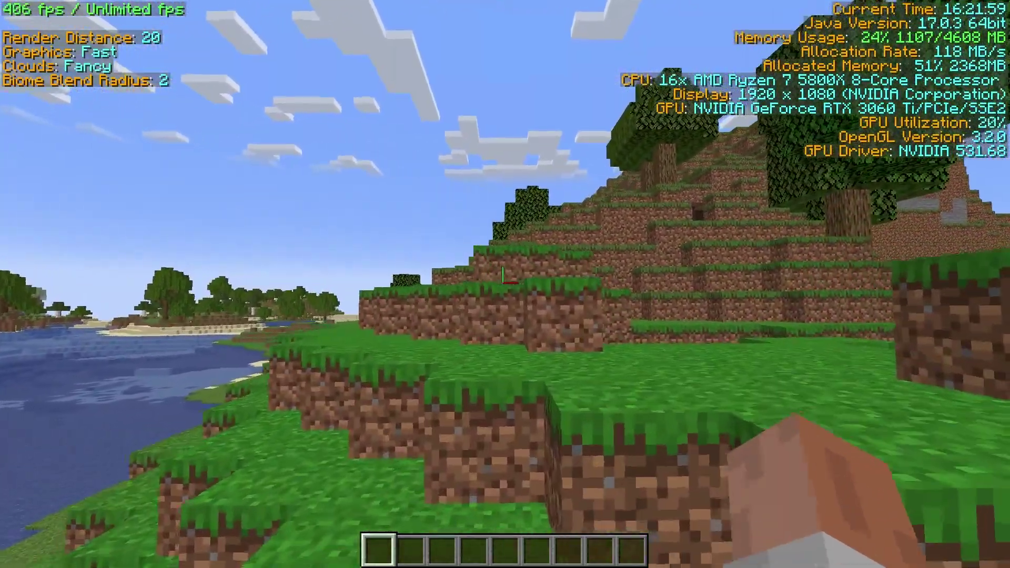
key(w)
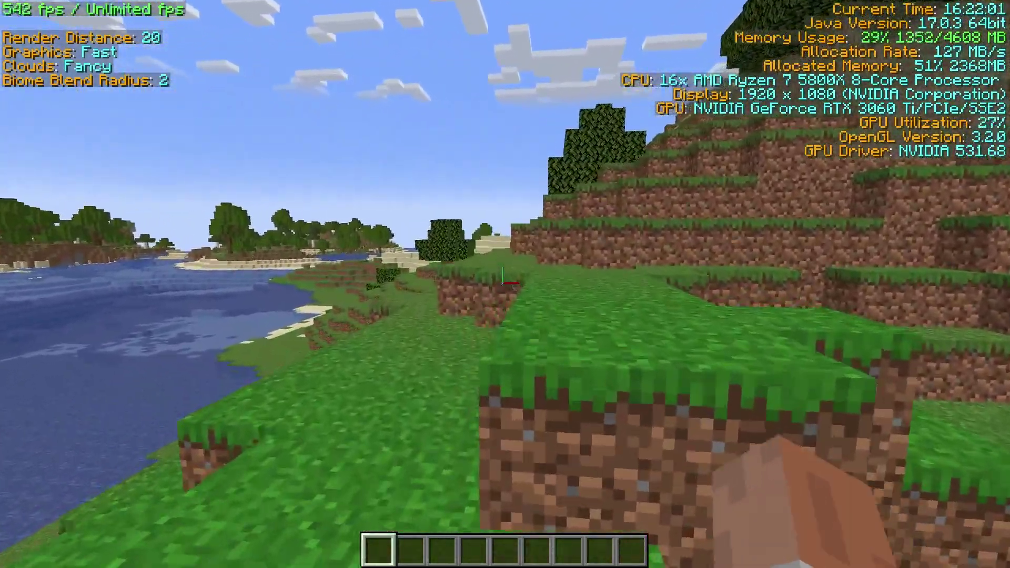
key(w)
key(w)
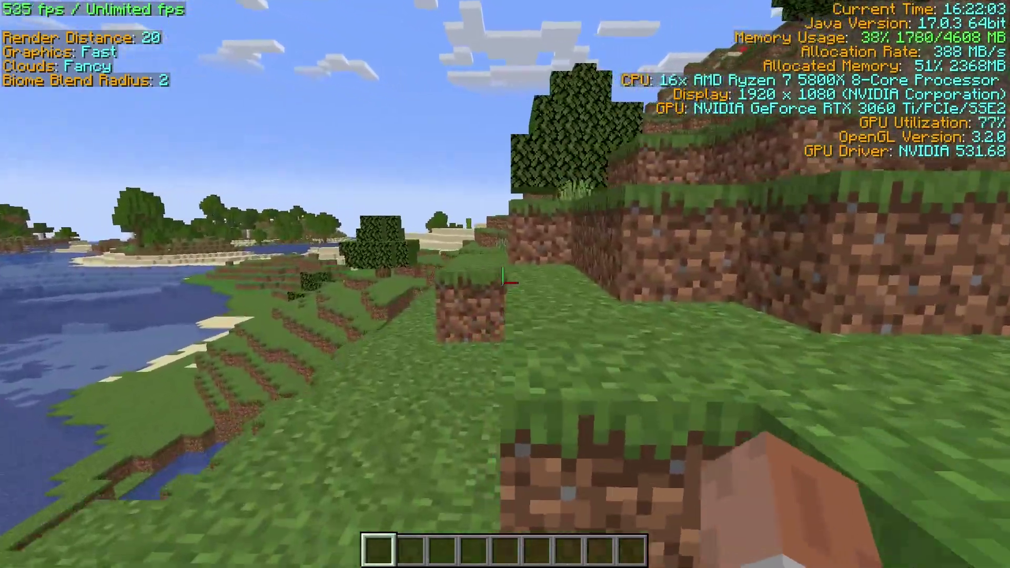
key(w)
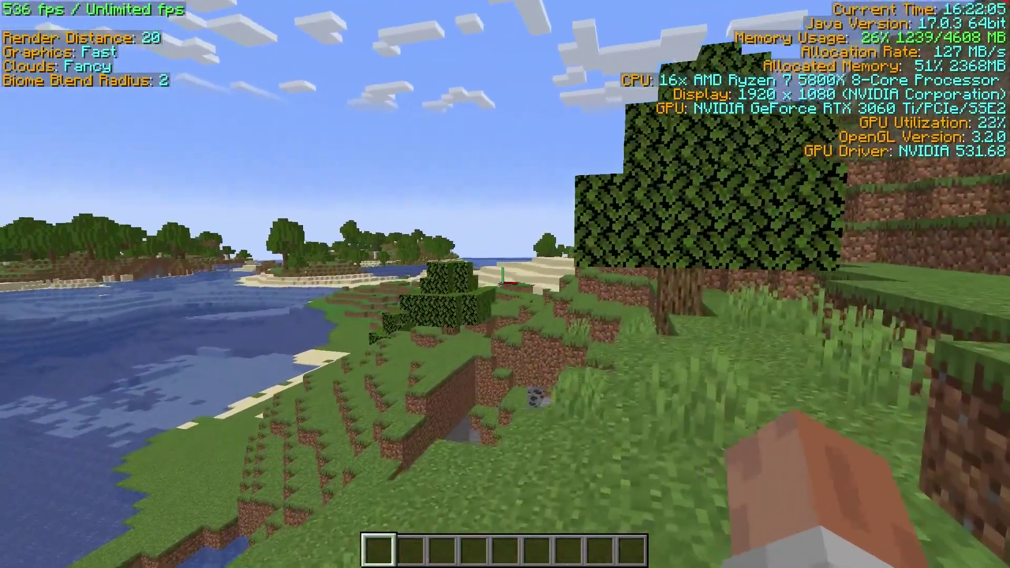
key(w)
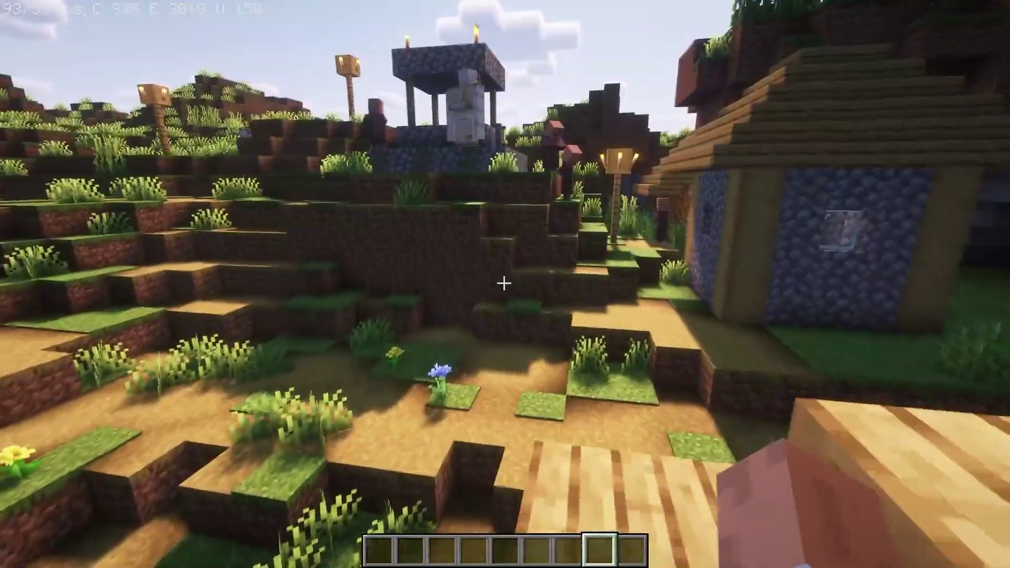
Walk across the grassy field toward the hill and horses with shaders on, comparing FPS readings
key(w)
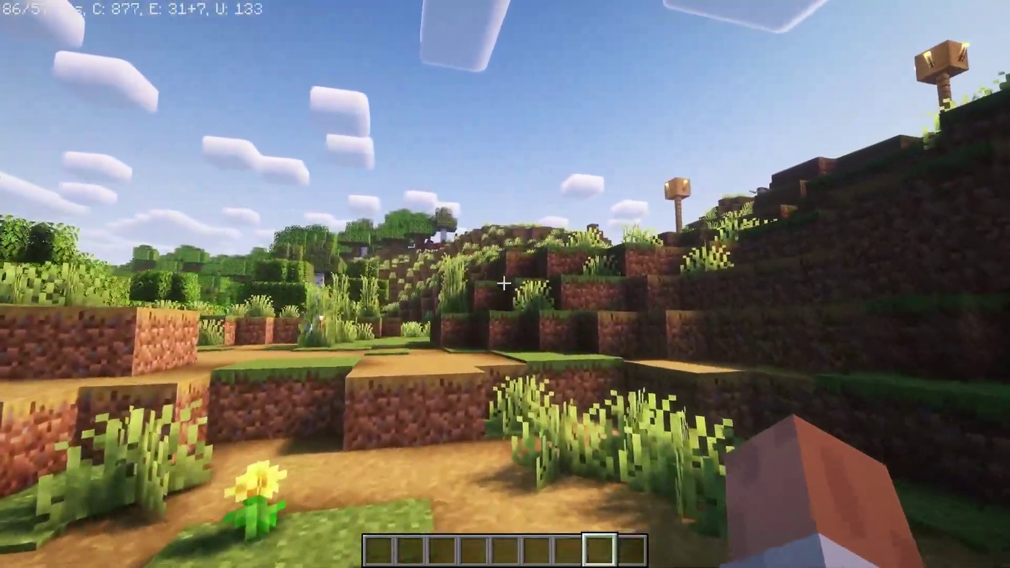
key(w)
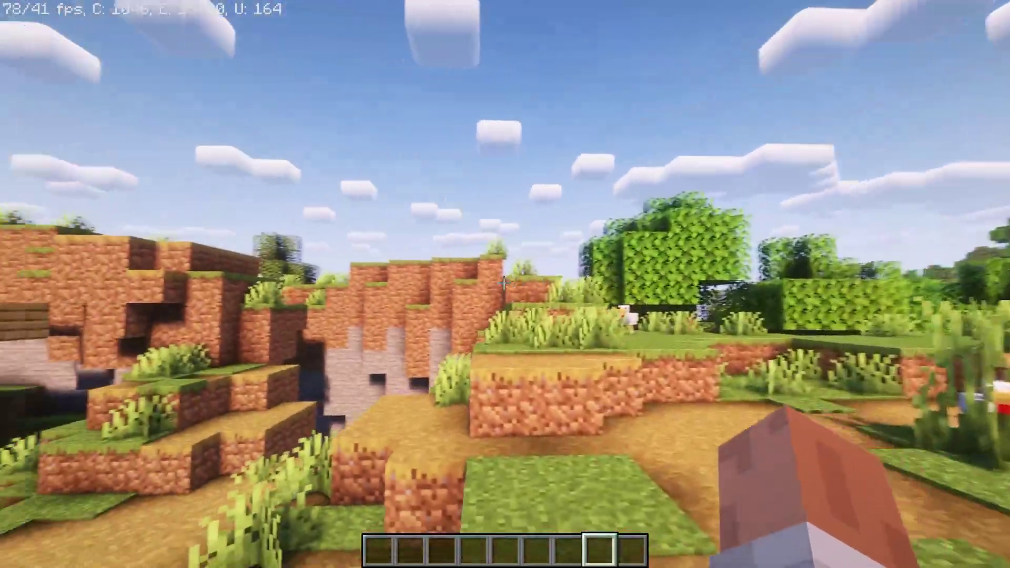
key(w)
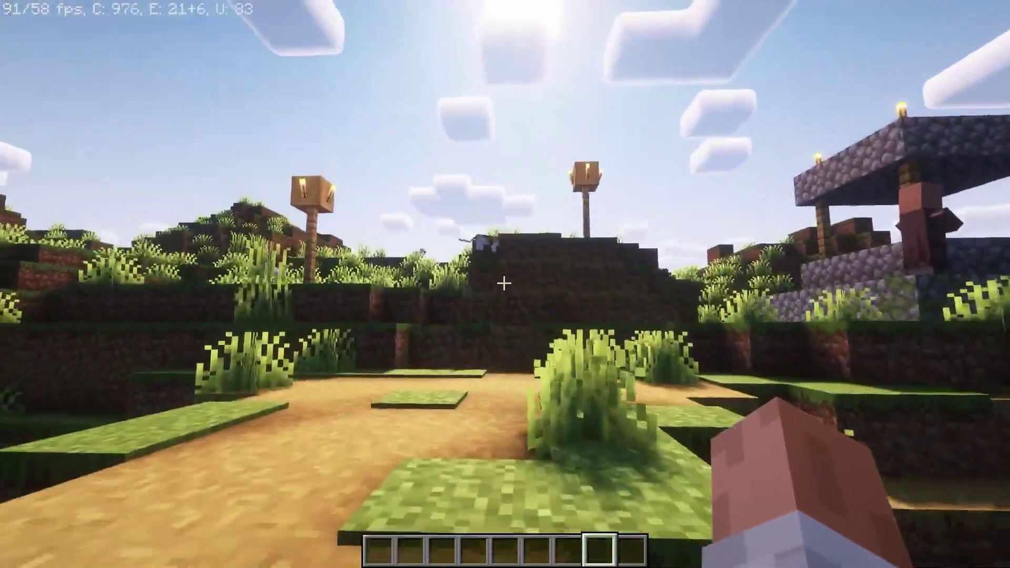
key(w)
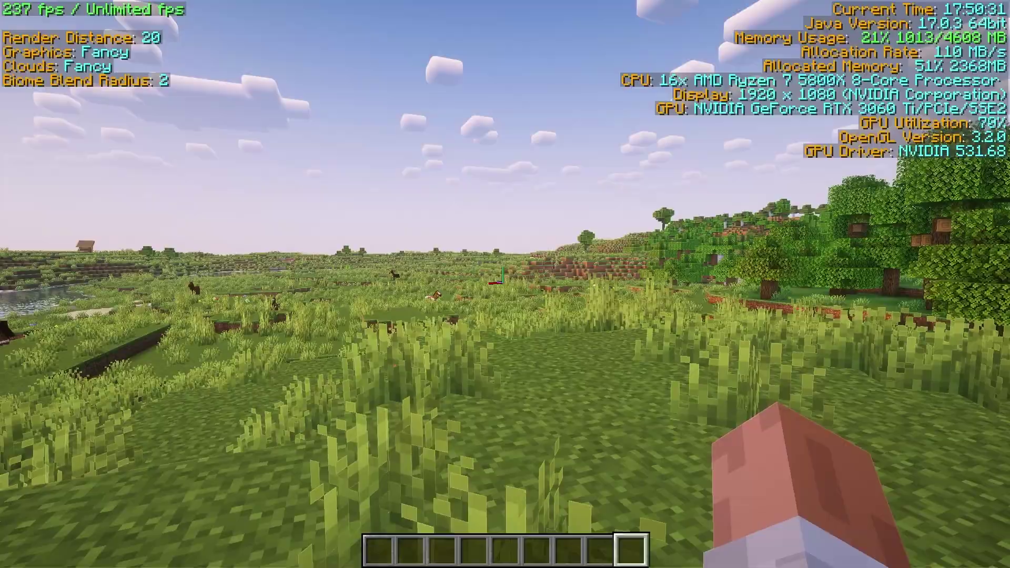
key(w)
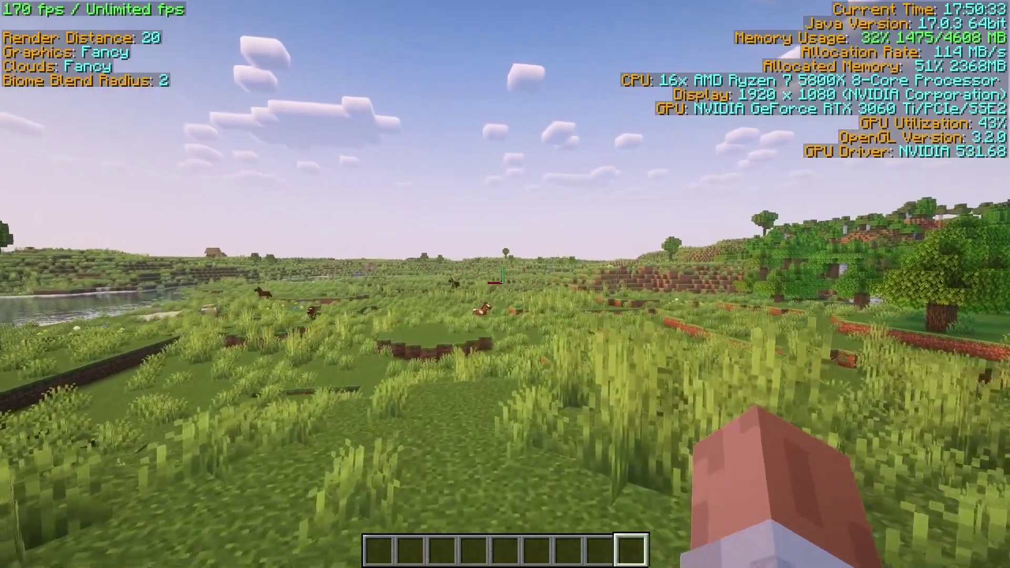